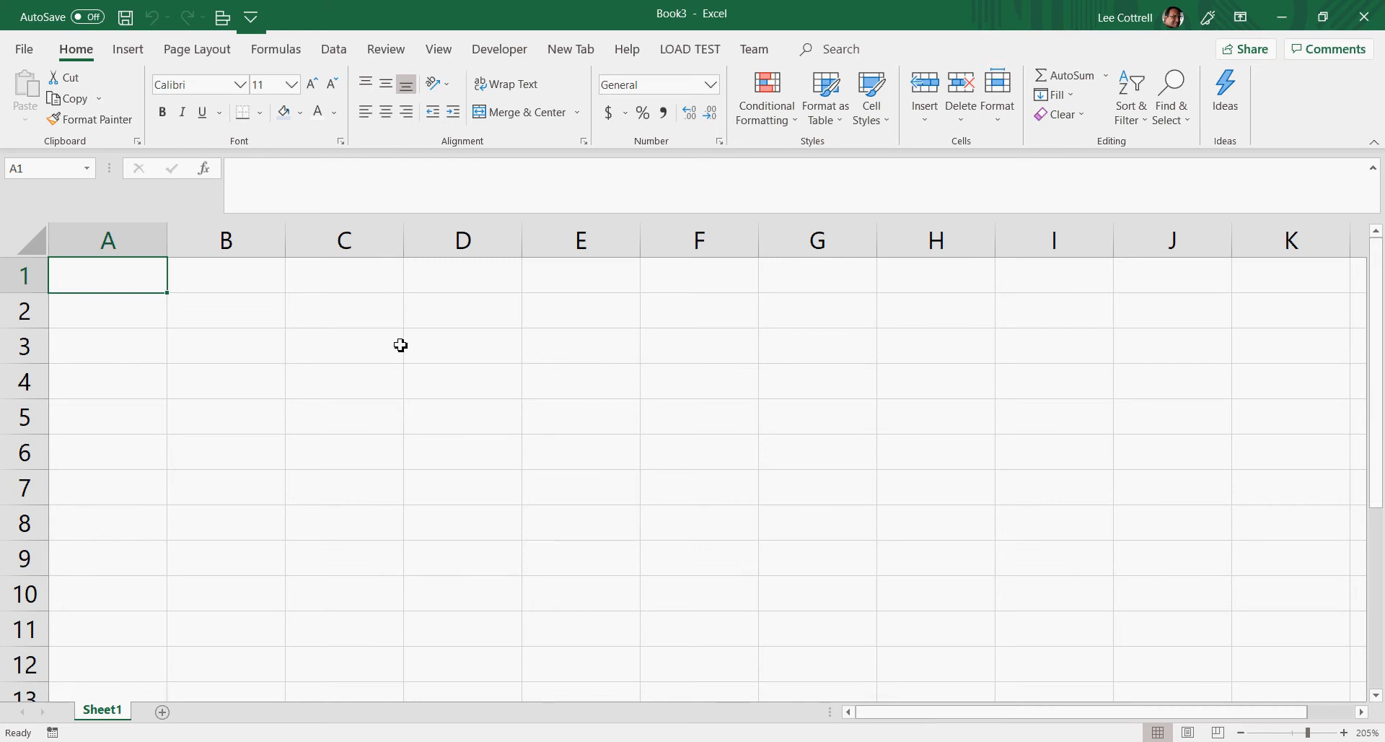
- Enter the column headings Risk, Damage and Probability in cells A1 to C1
text(Risk)
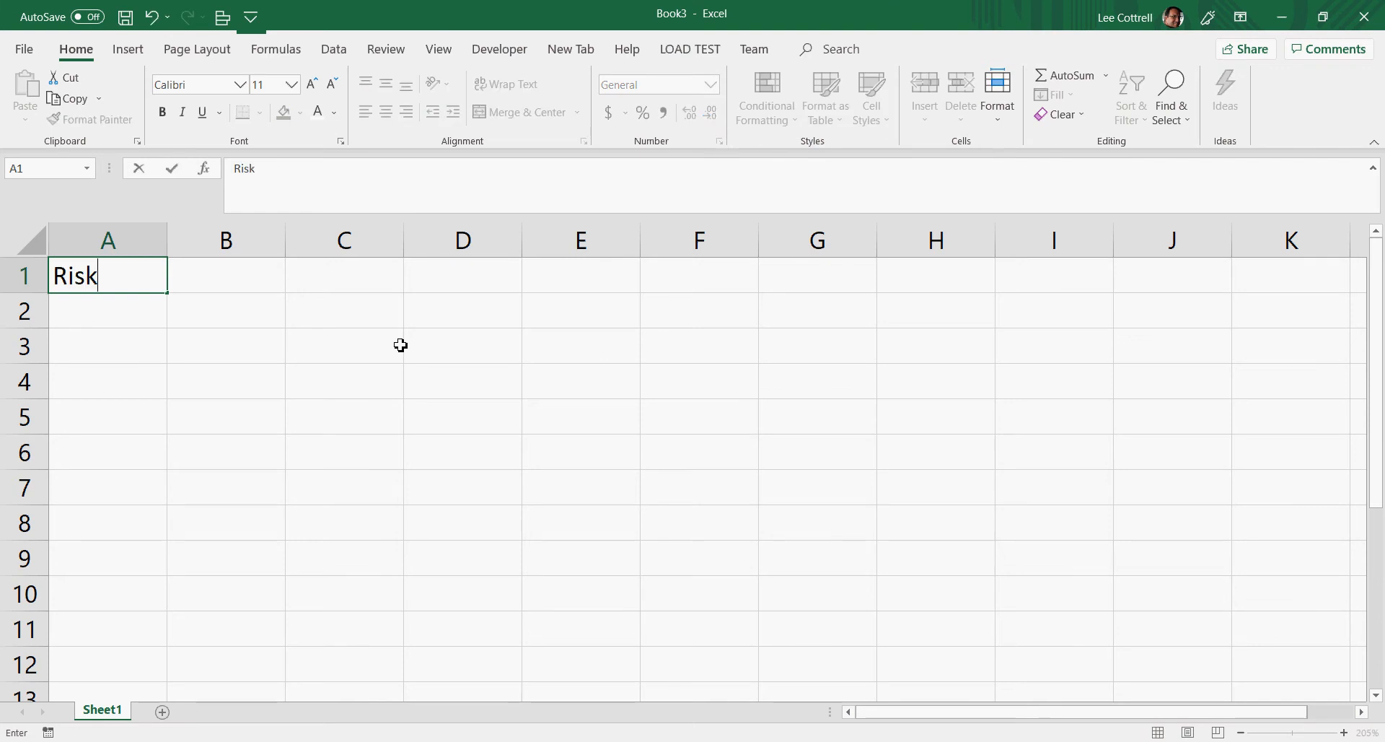
key(Tab)
text(Damage)
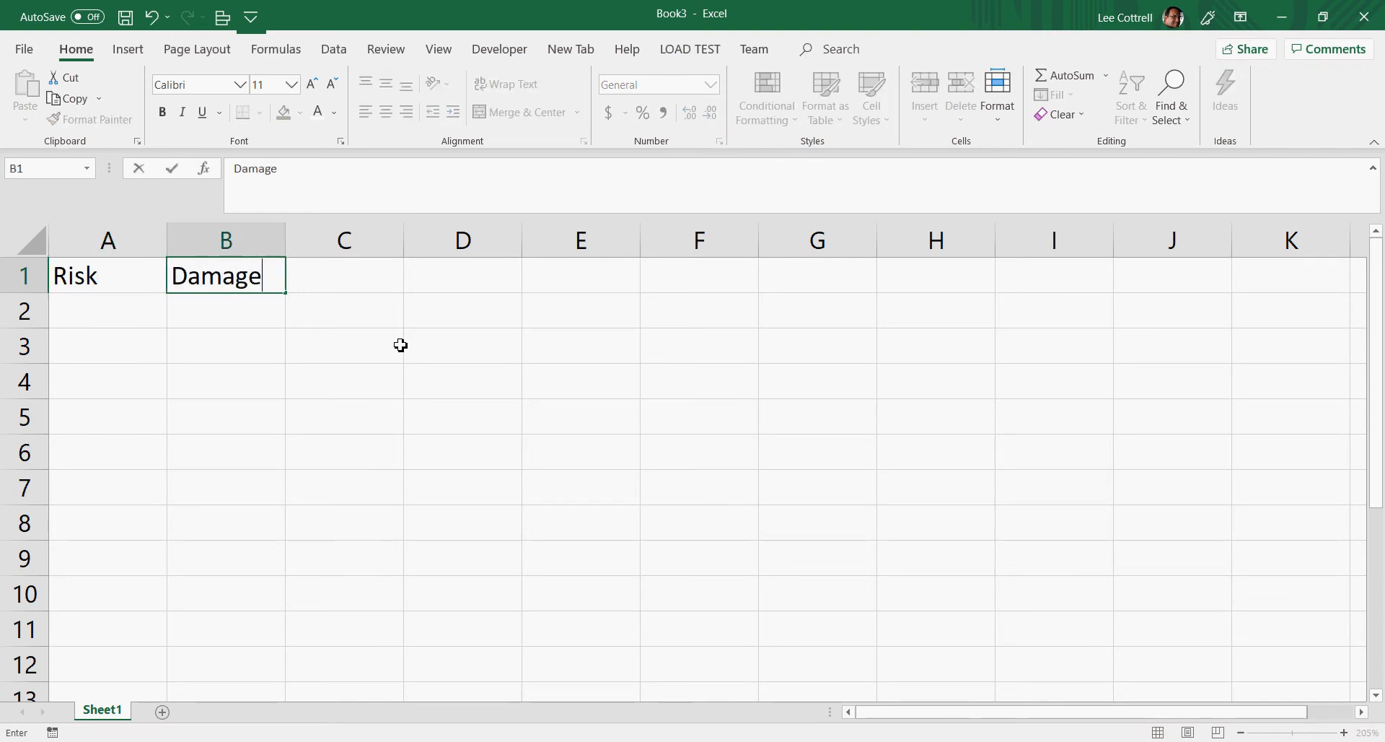
key(Tab)
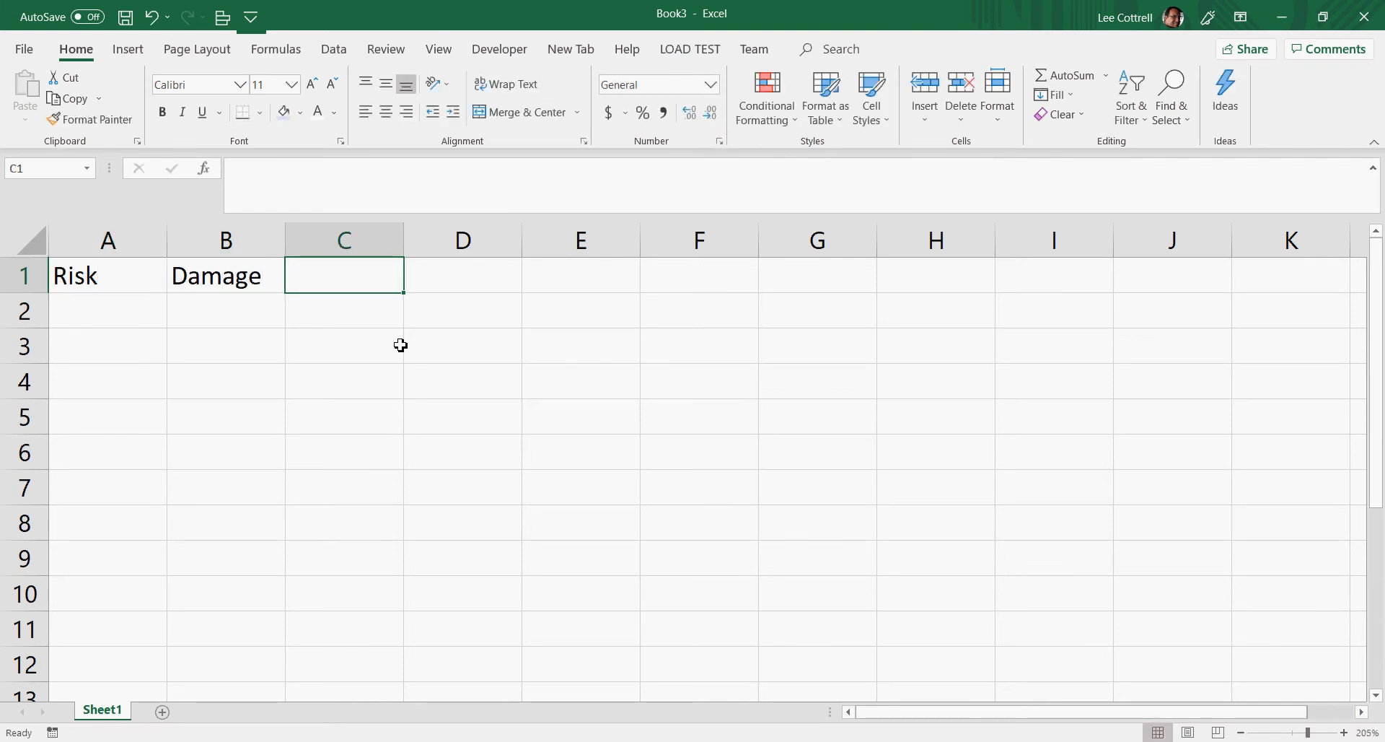
text(Probability)
key(Return)
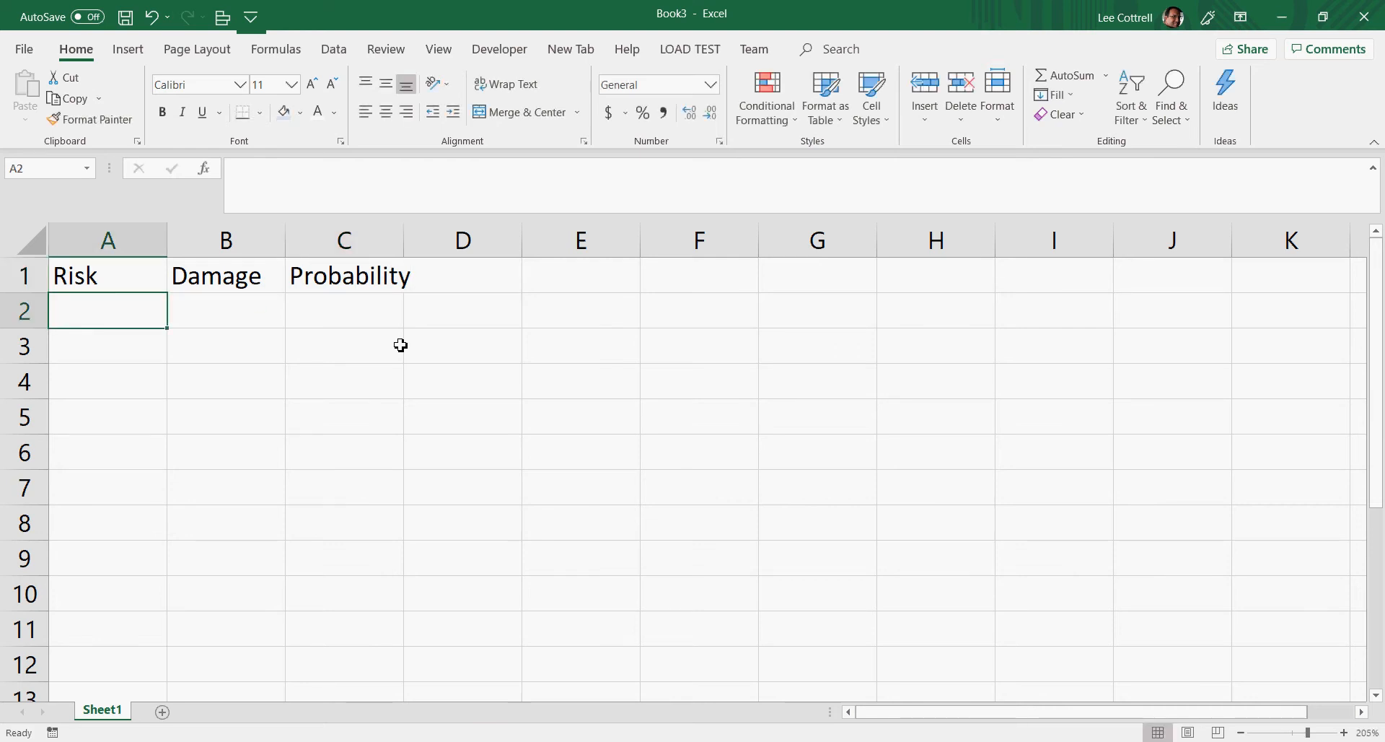
- List Fire, Flood, Wind damage and Godzilla in A2 to A5 and widen column A to fit the longest name
text(Fire)
key(Return)
text(Flood)
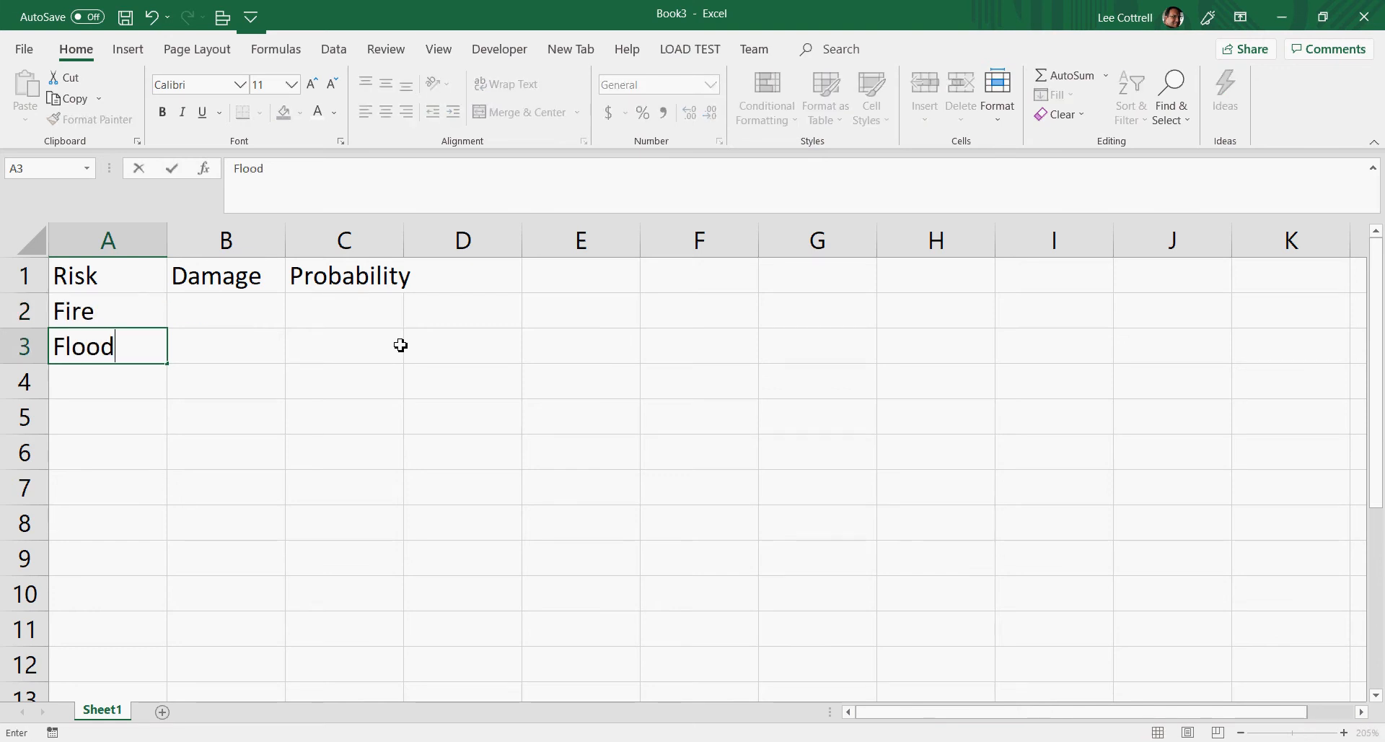
key(Return)
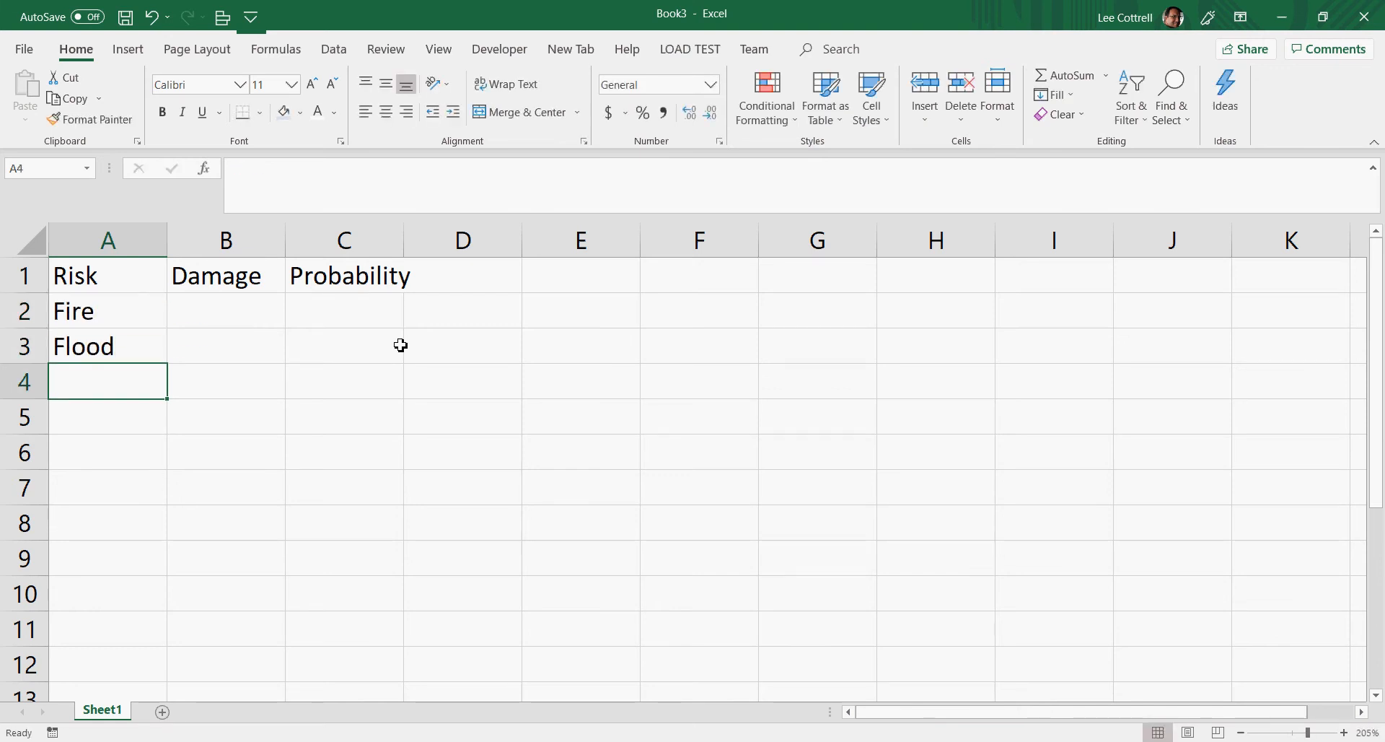
text(Wind )
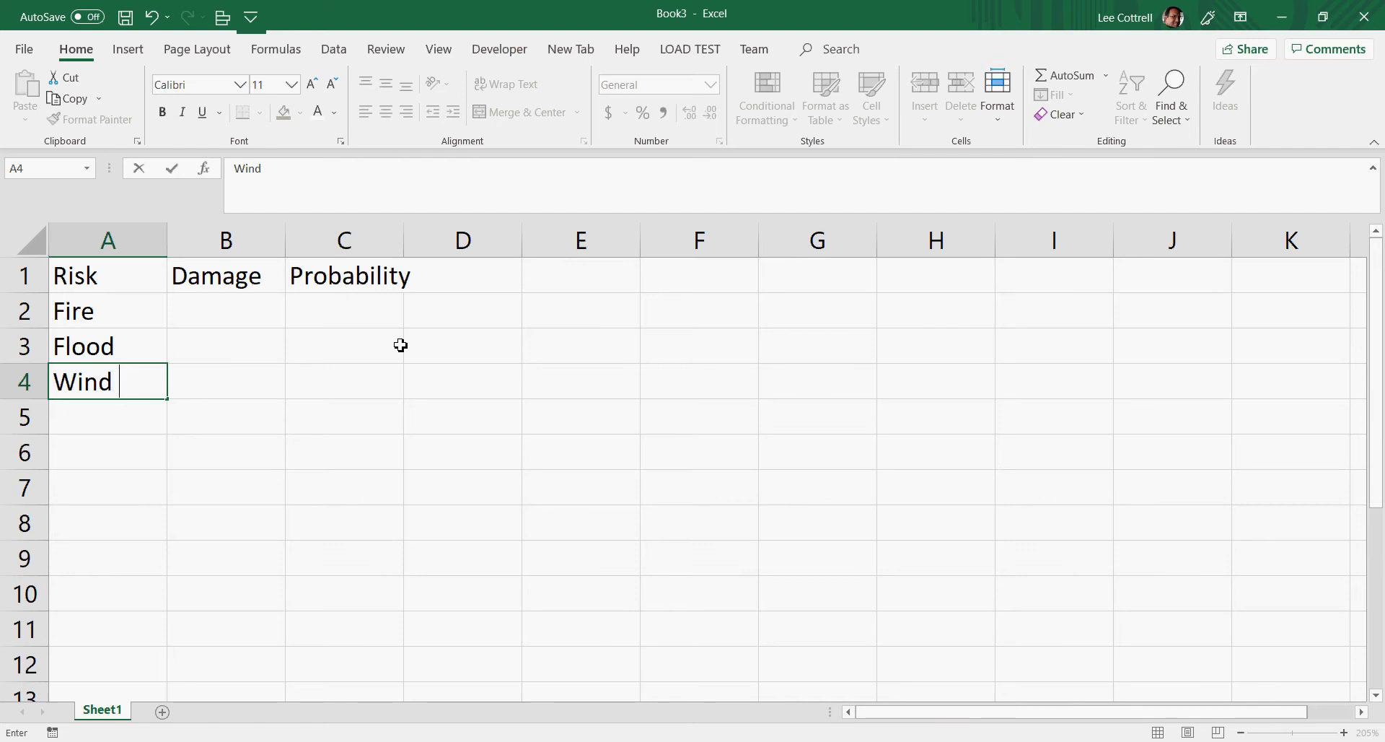
text(damage)
key(Return)
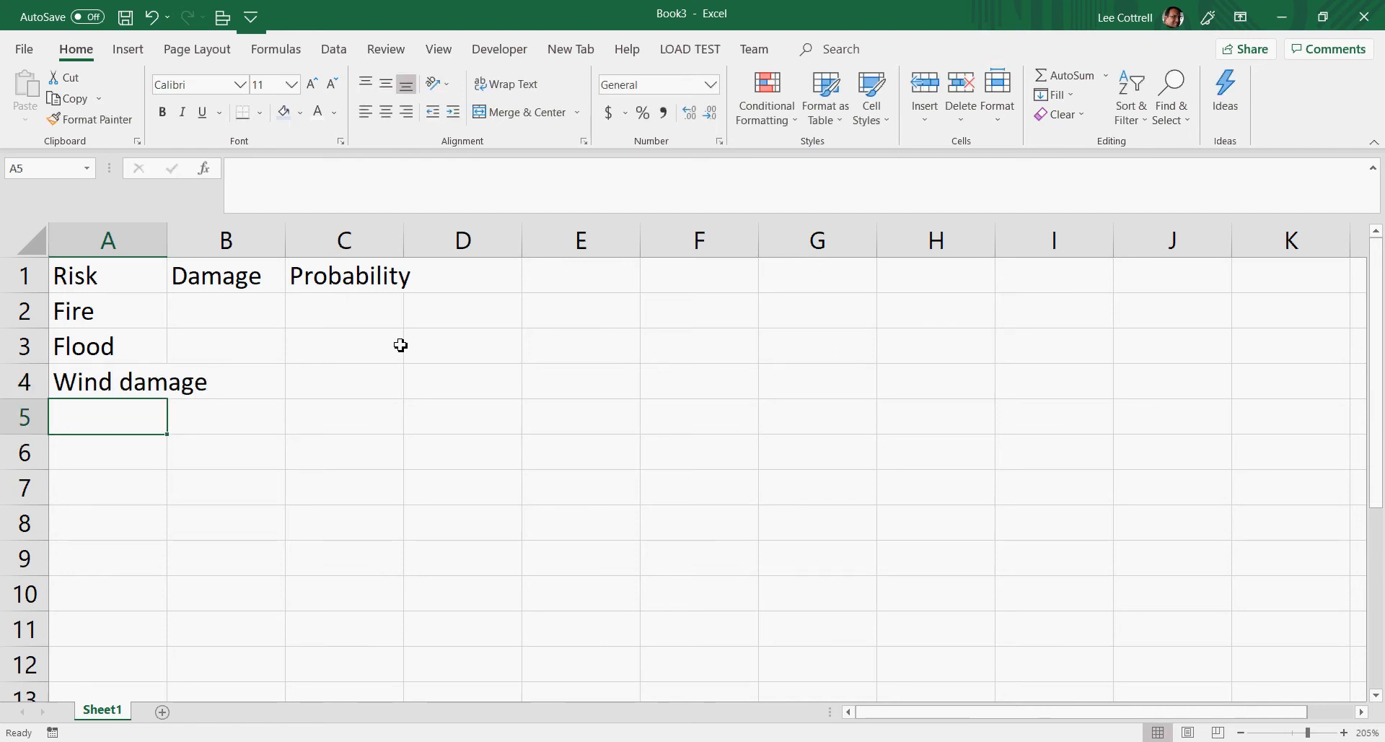
text(Godzilla)
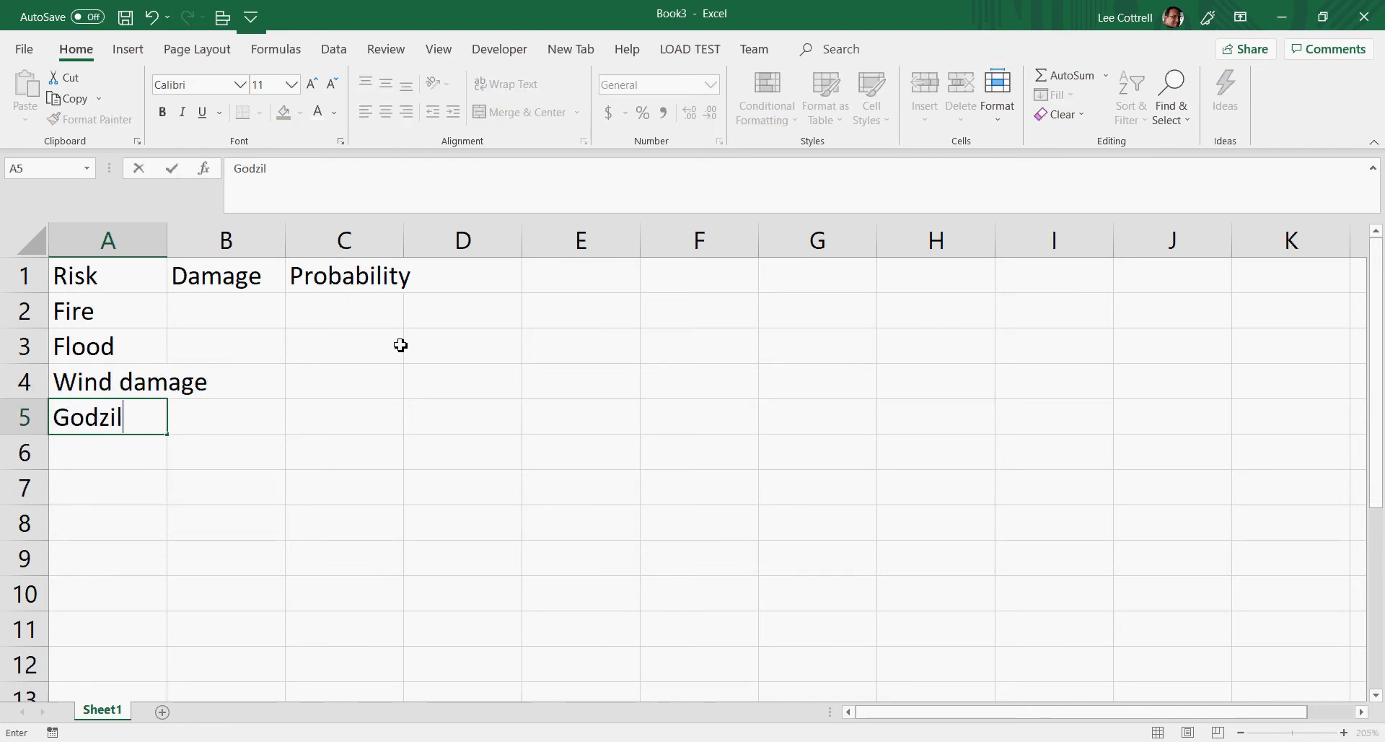
key(Return)
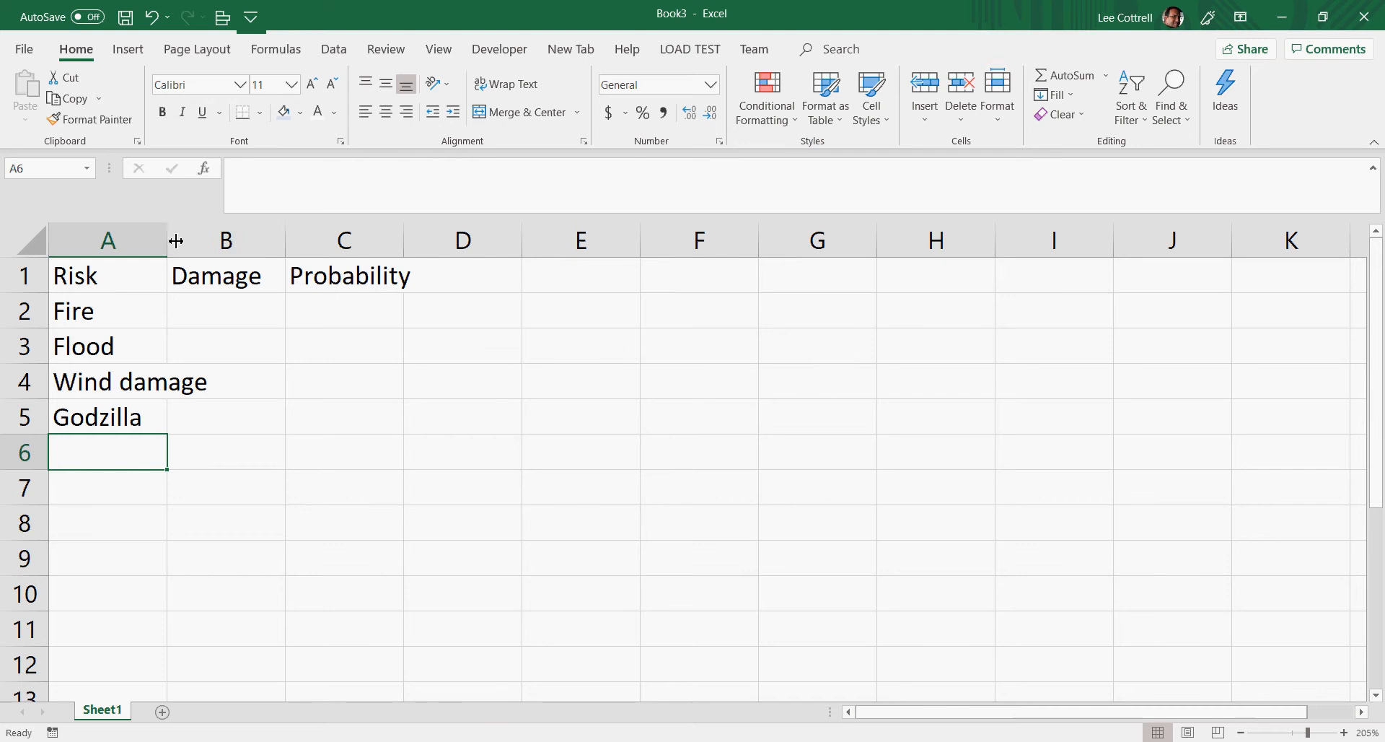
drag(167, 238, 226, 236)
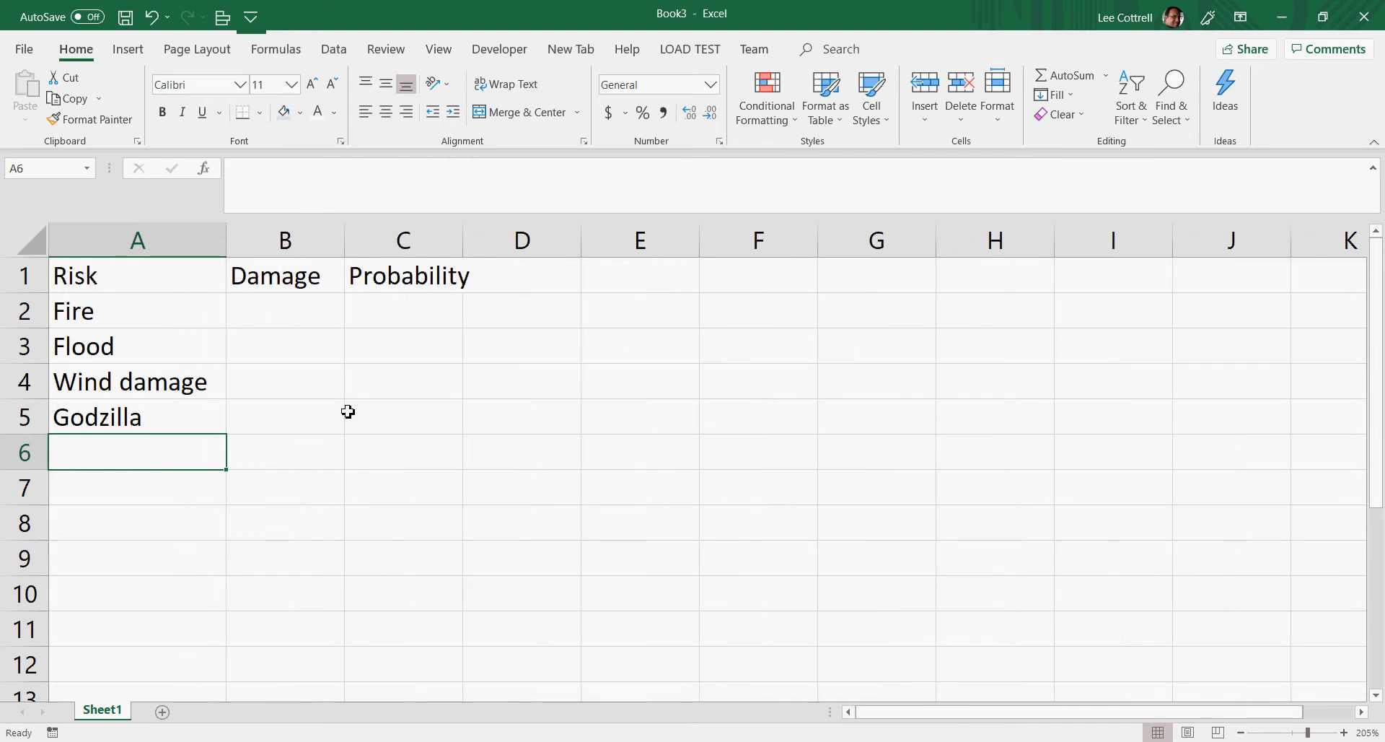
- Enter damage values of 20 for Fire, 10 for Flood and 40 for Wind damage
click(286, 315)
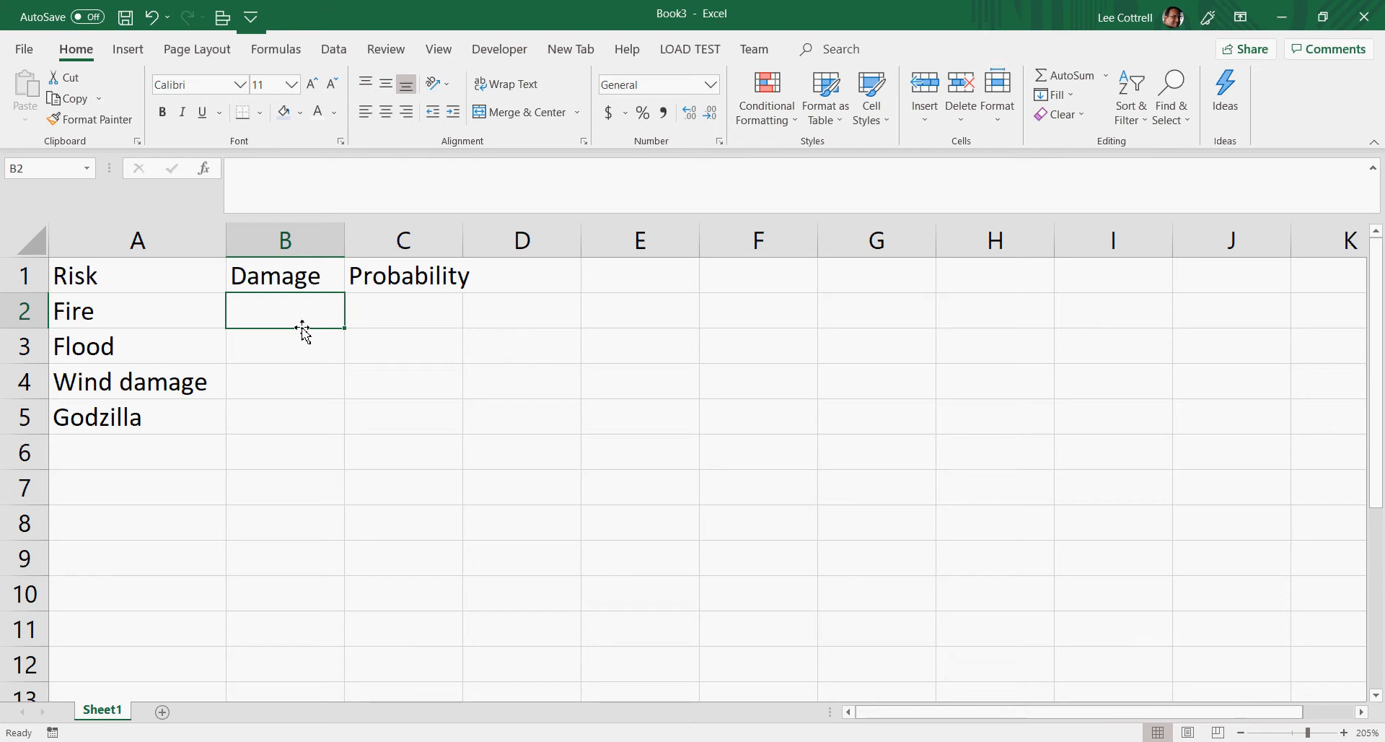
text(20)
key(Return)
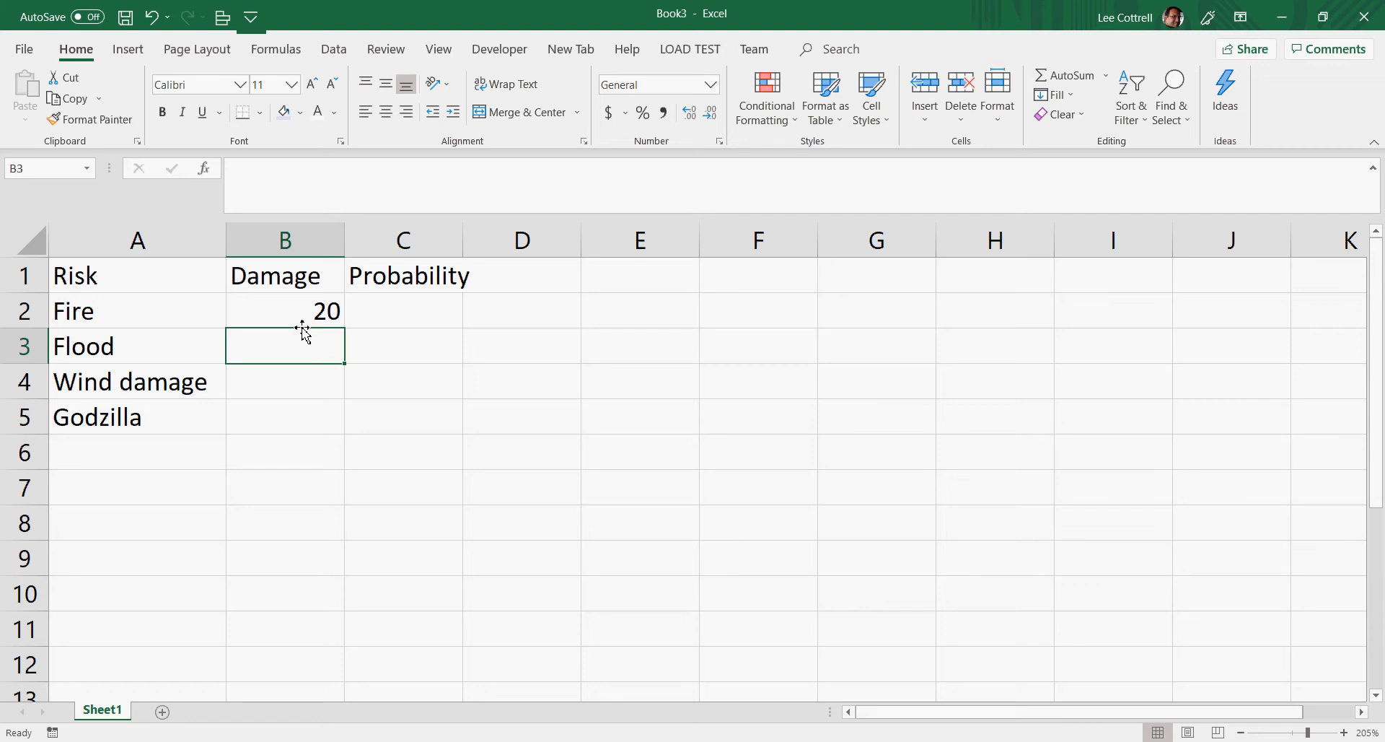
text(10)
key(Return)
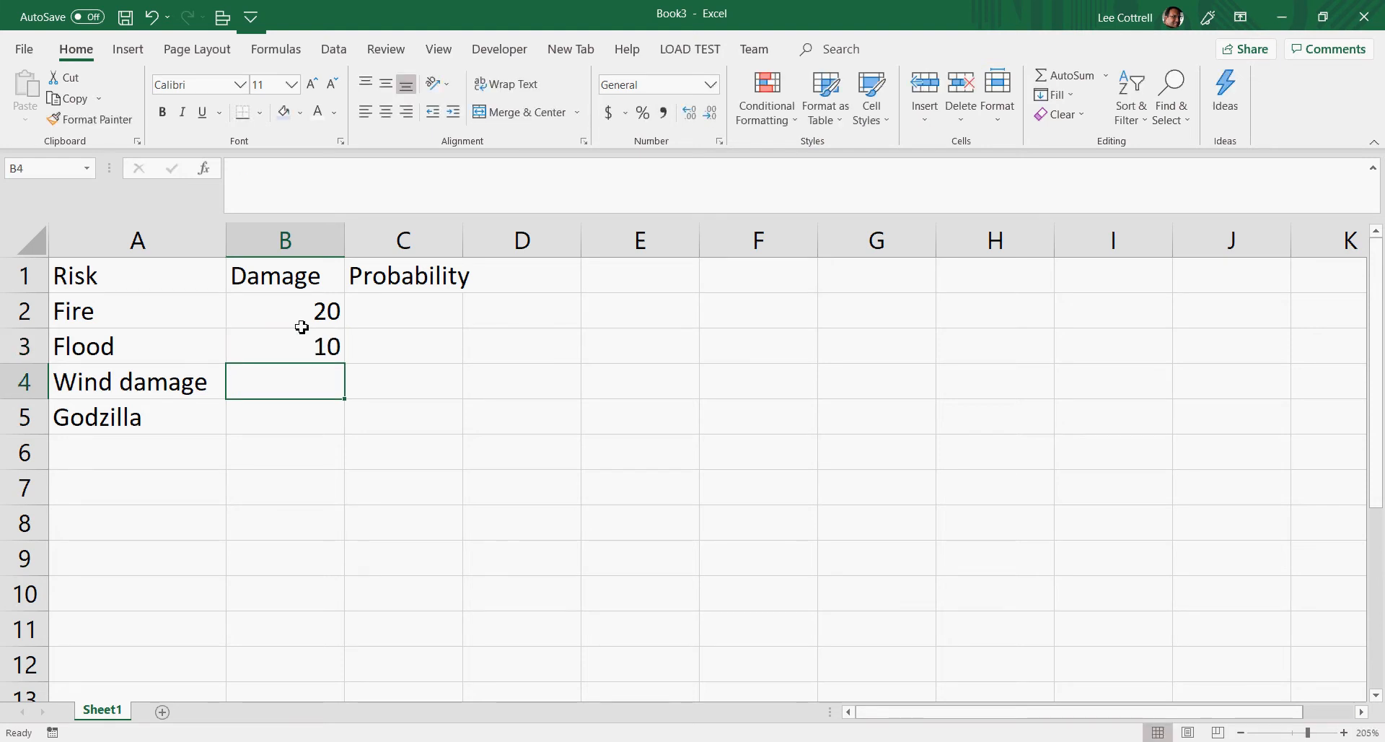
text(40)
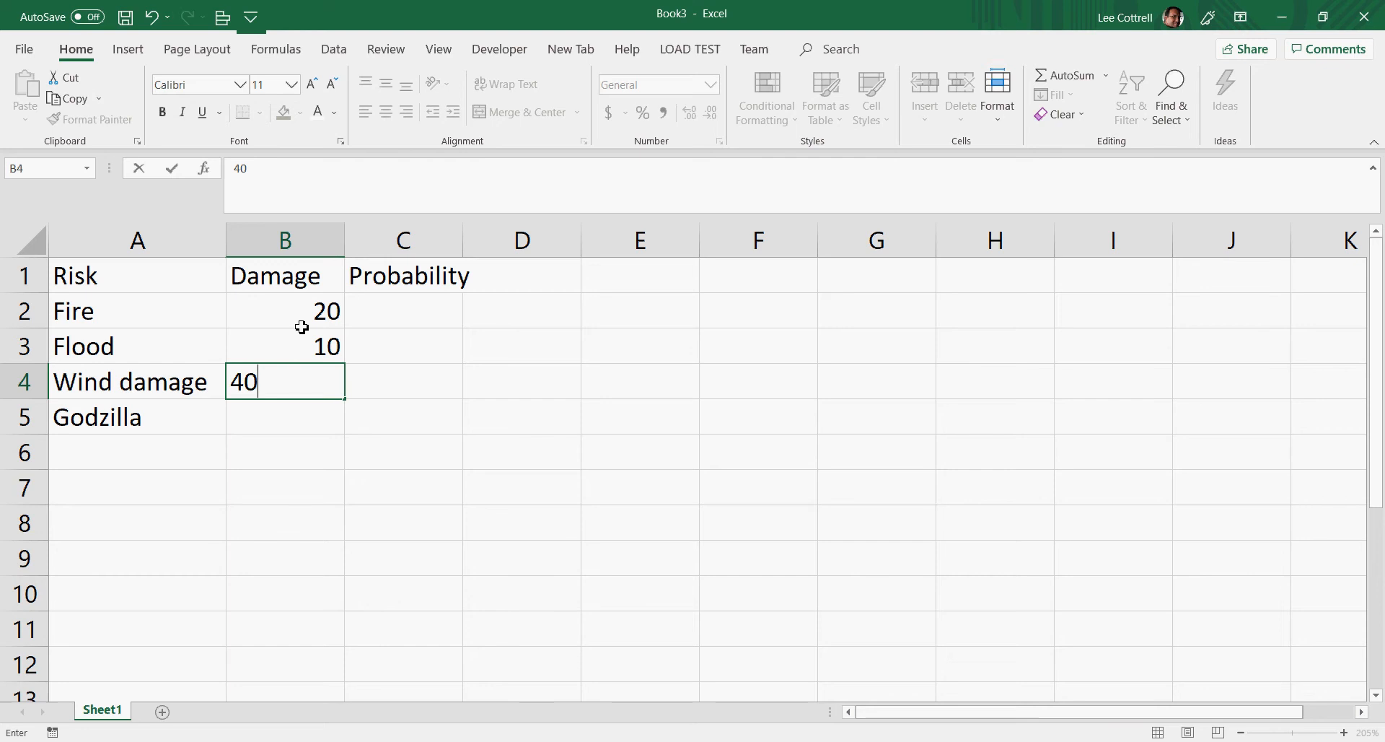
key(Return)
key(Up)
key(Up)
key(Up)
key(Up)
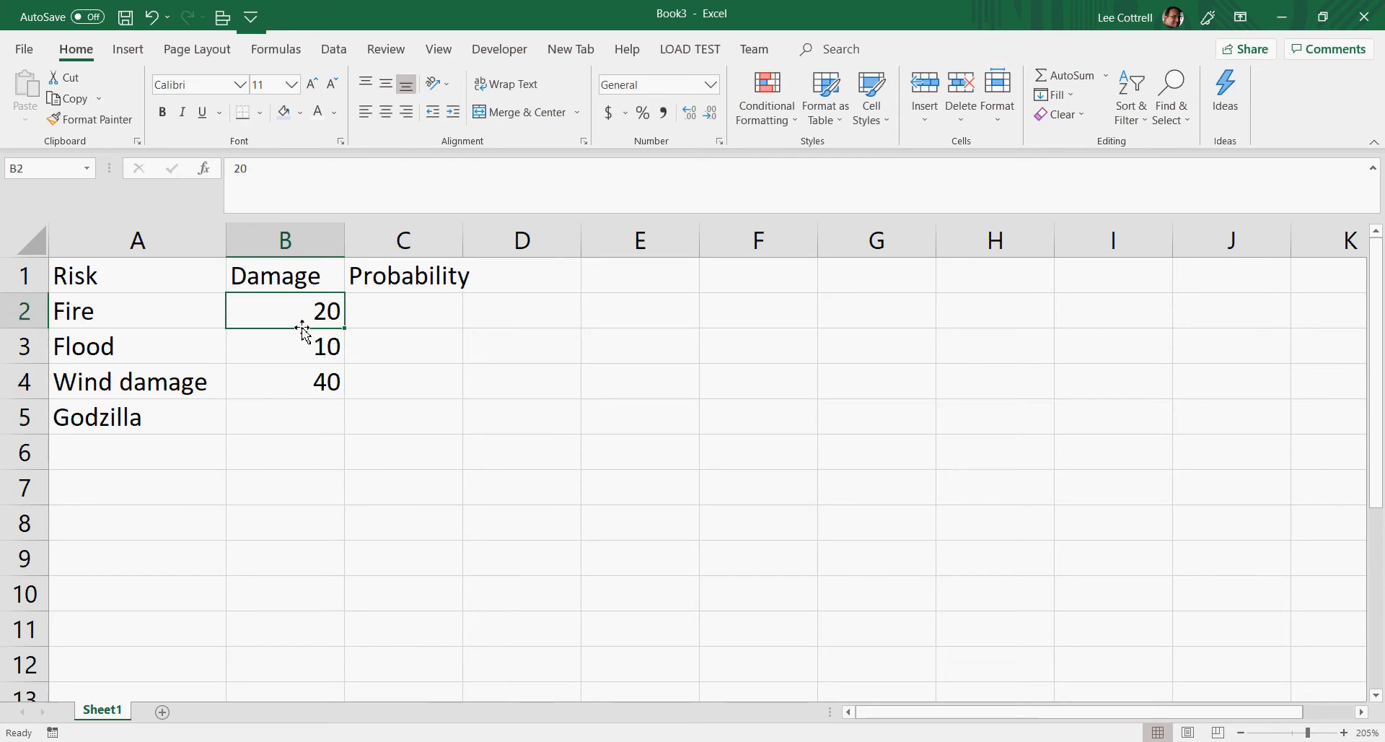
key(Down)
key(Down)
key(Down)
key(Down)
key(Up)
key(Up)
key(Up)
- Enter a damage value of 100 for Godzilla in cell B5
key(Down)
key(Down)
key(Down)
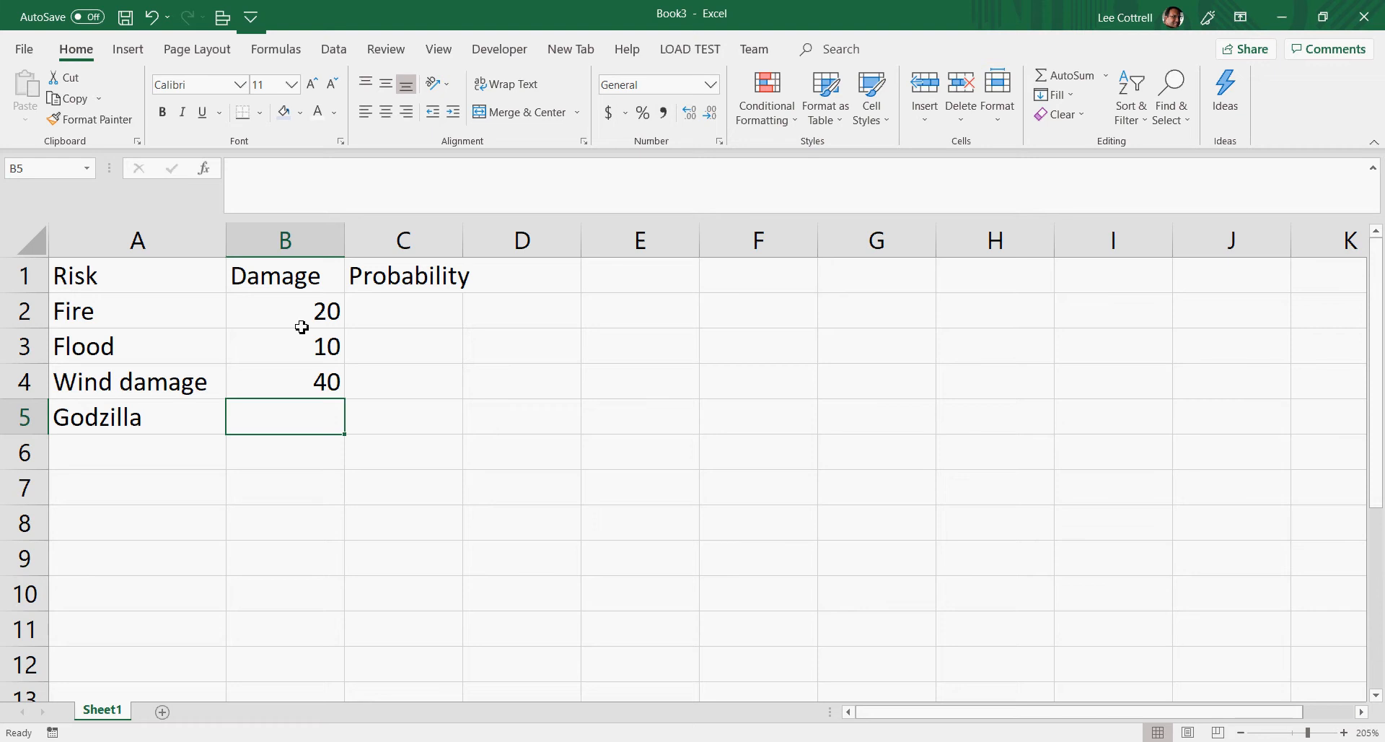
text(100)
key(Return)
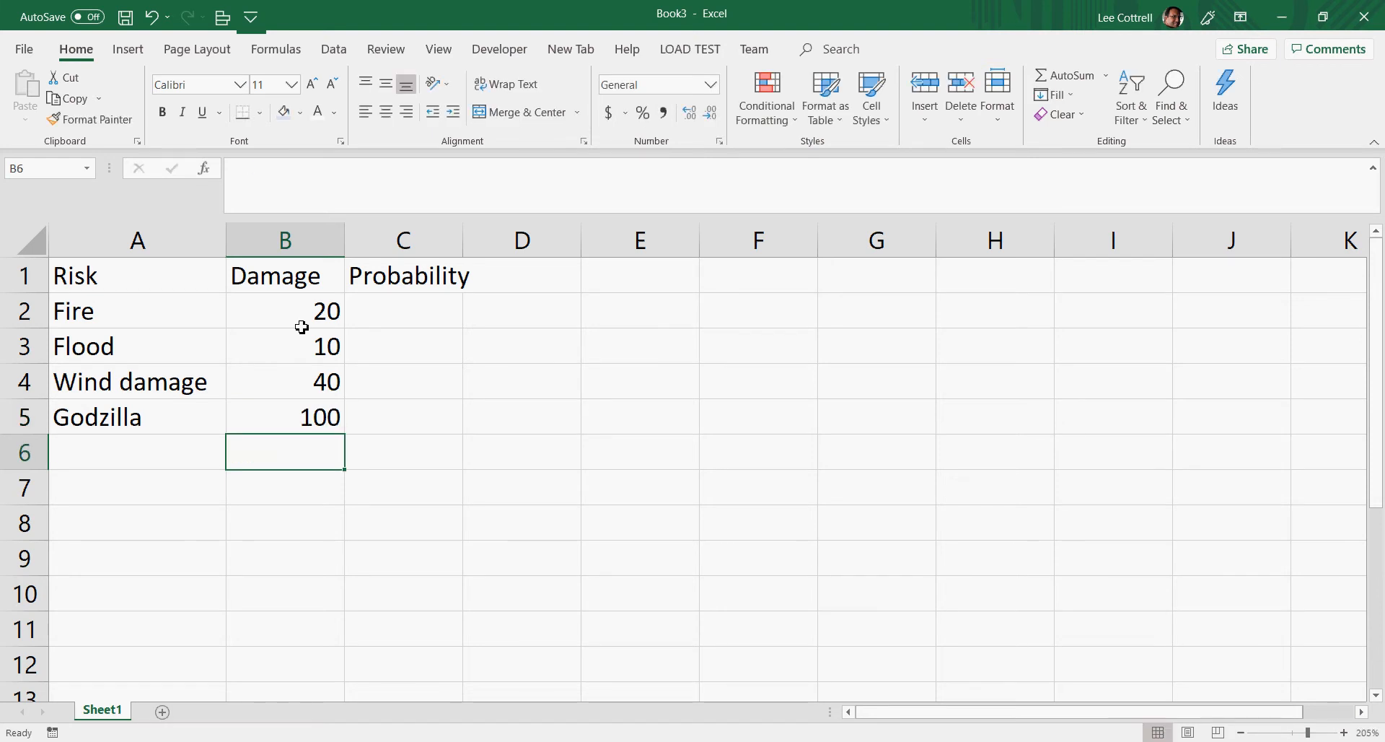
- Enter probability values of 5 for Fire and 2 for Flood in cells C2 and C3
key(Up)
key(Up)
key(Up)
key(Up)
key(Right)
key(Left)
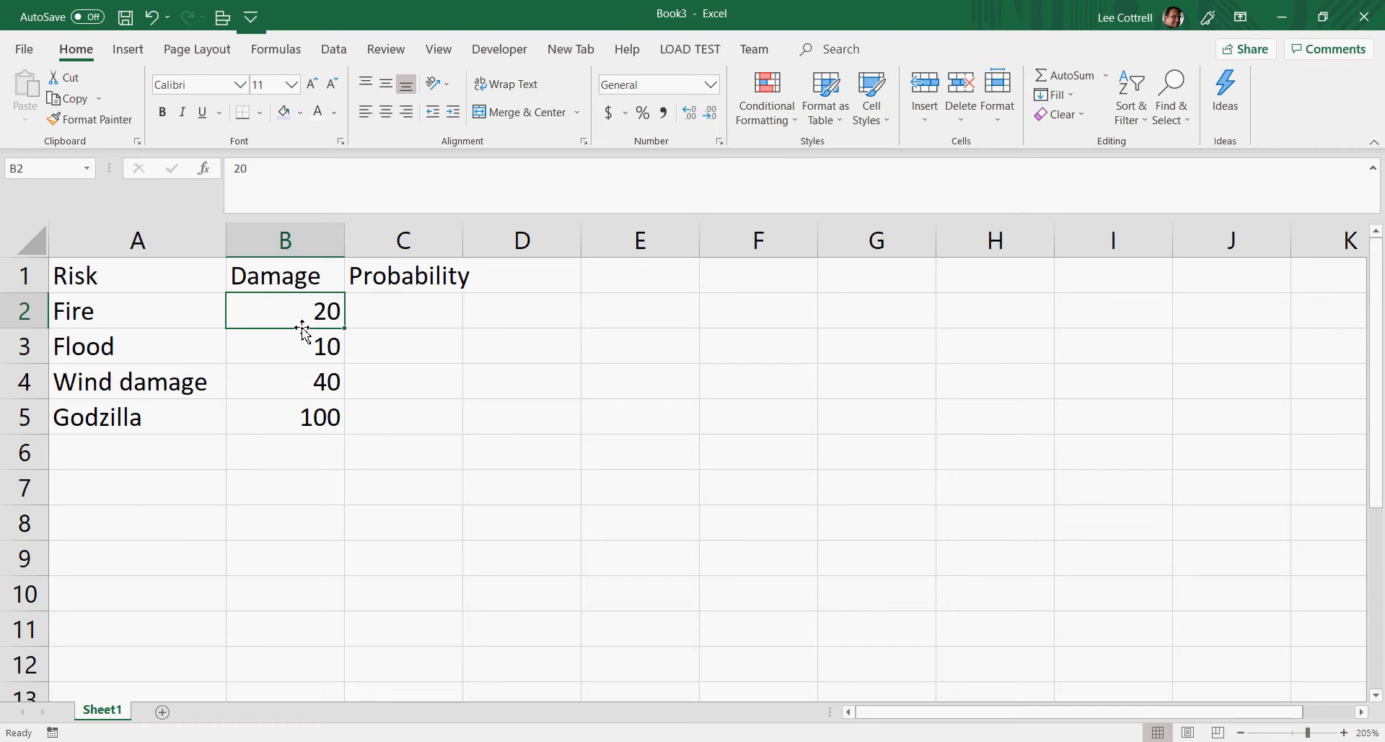
key(Right)
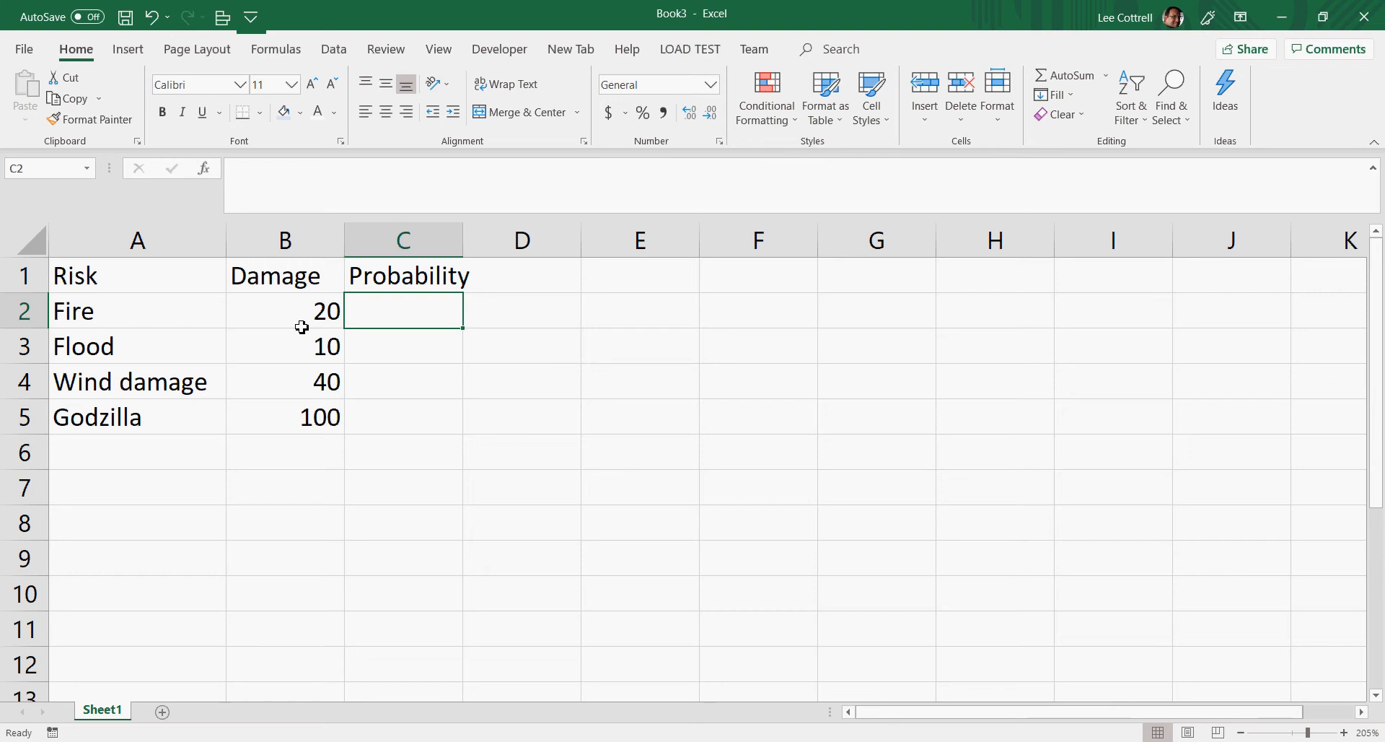
text(5)
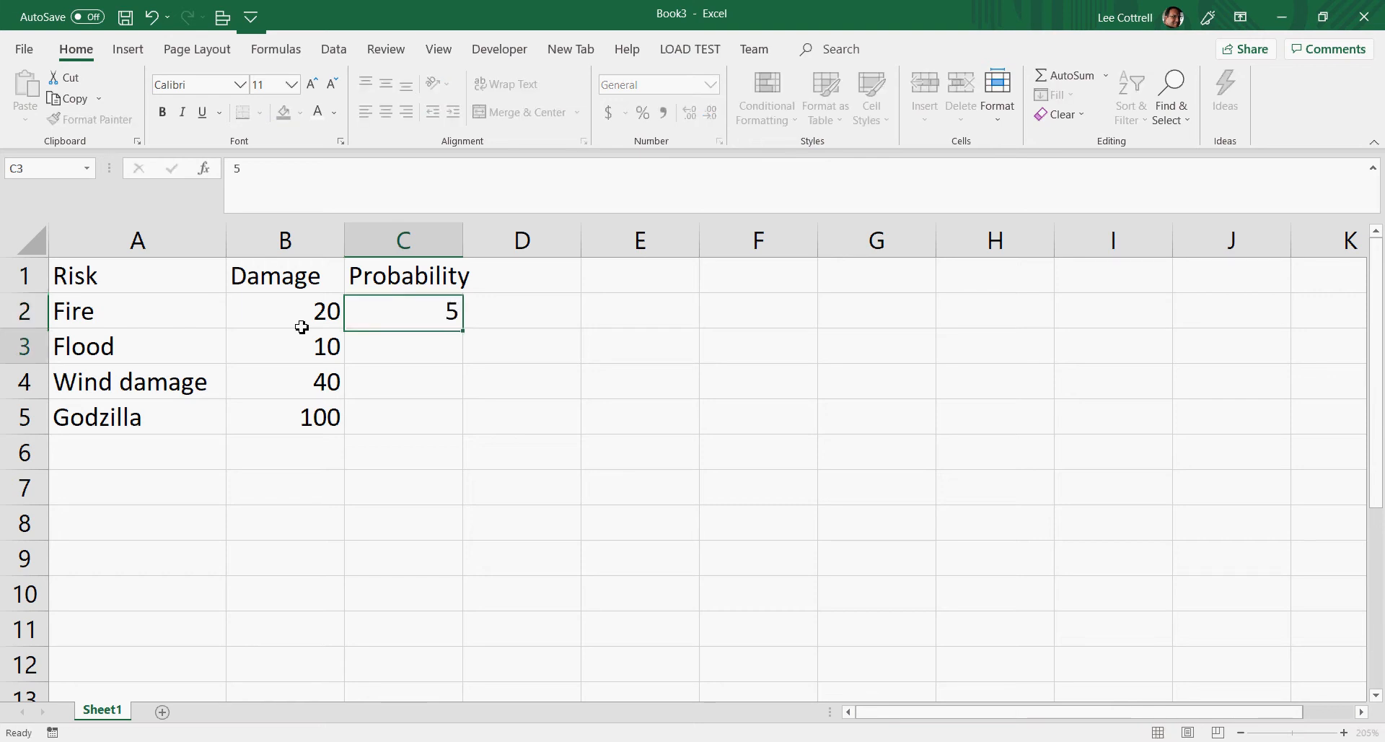
key(Return)
text(1)
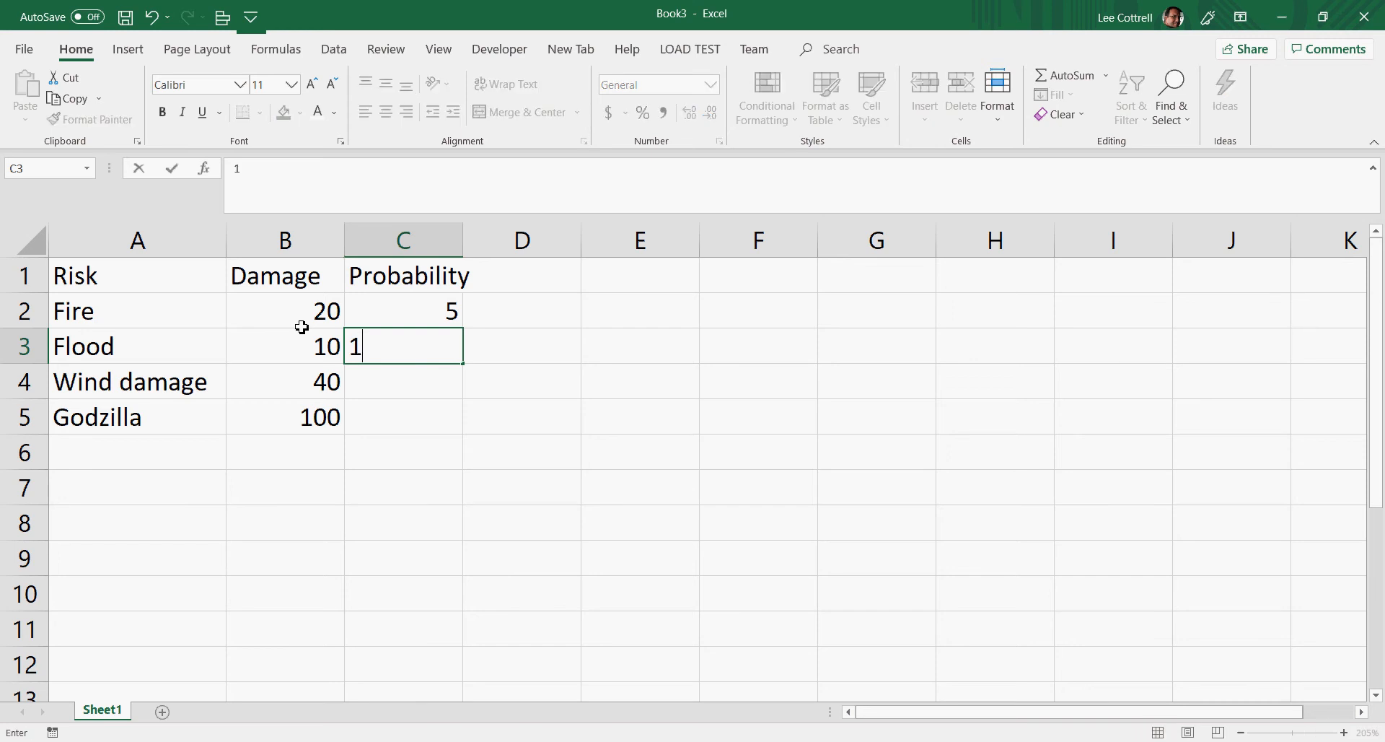
key(Return)
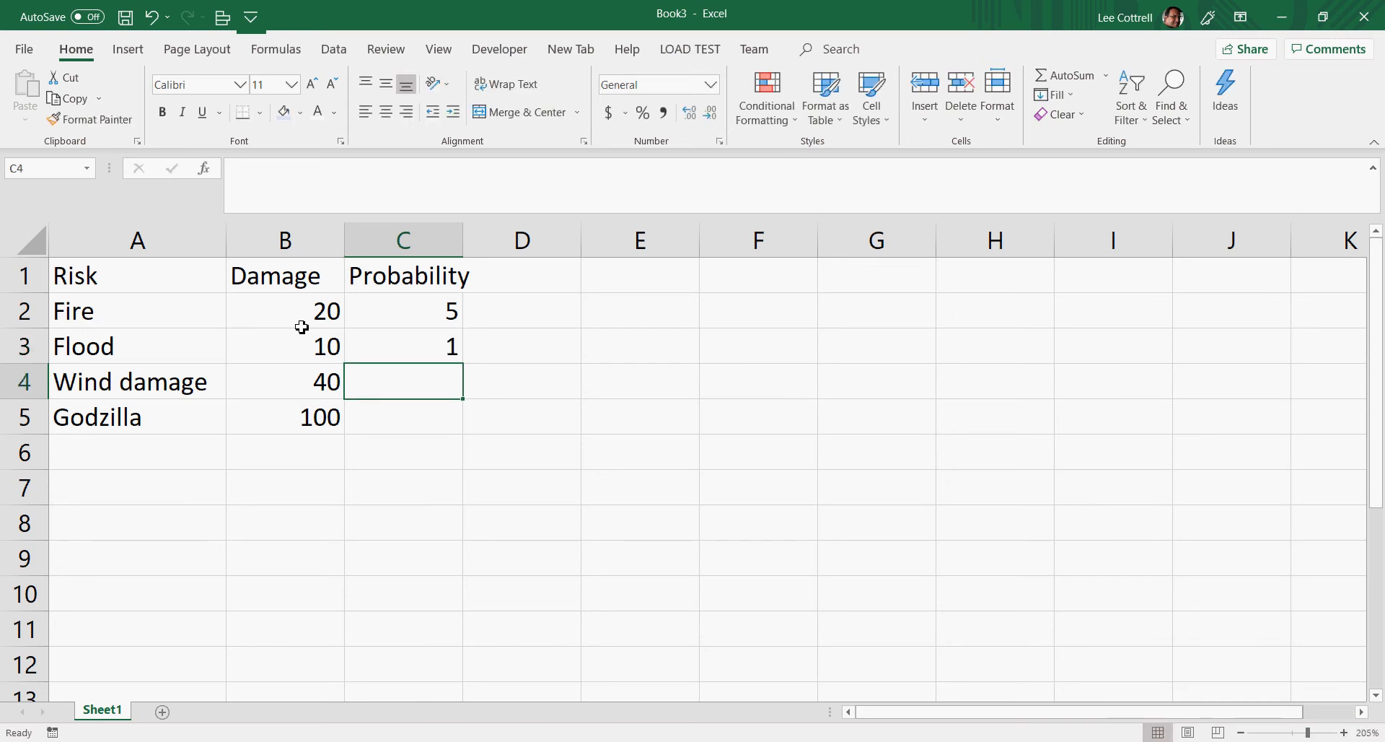
key(Up)
text(2)
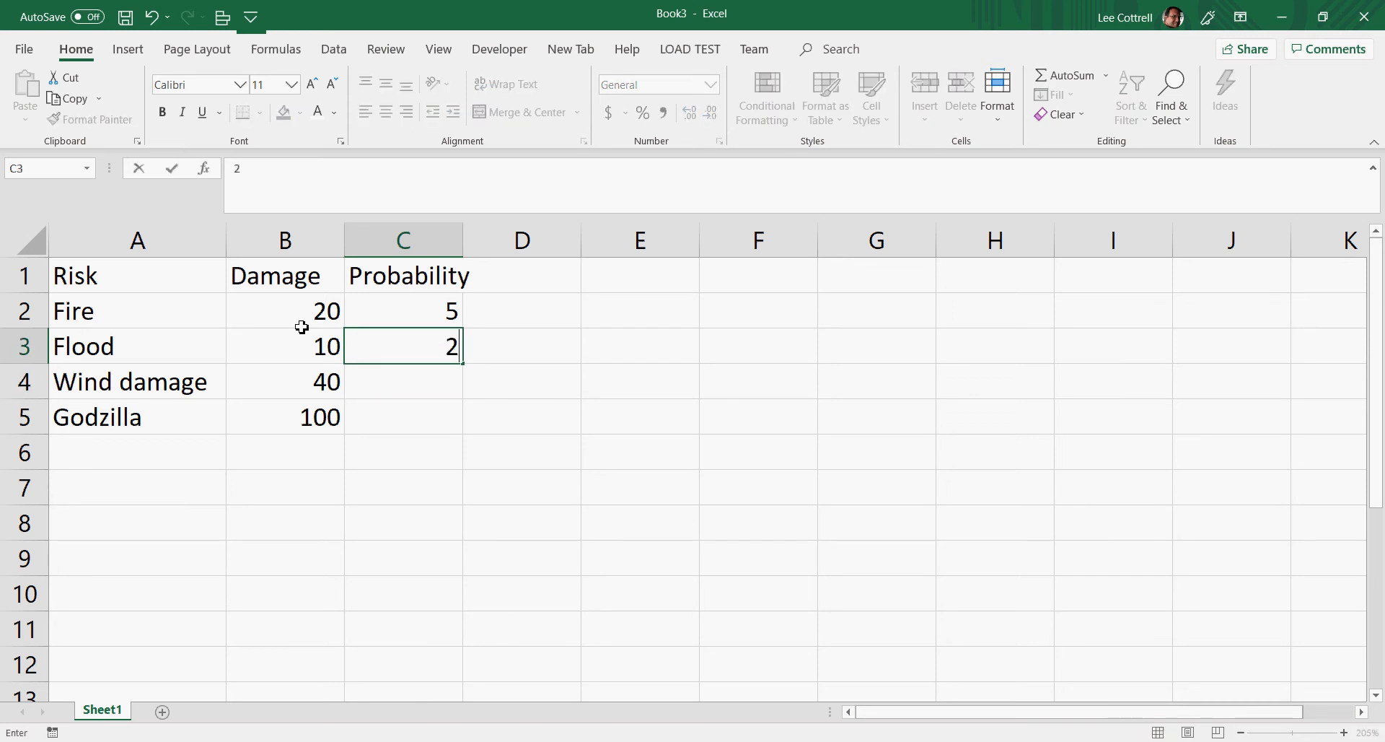
key(Return)
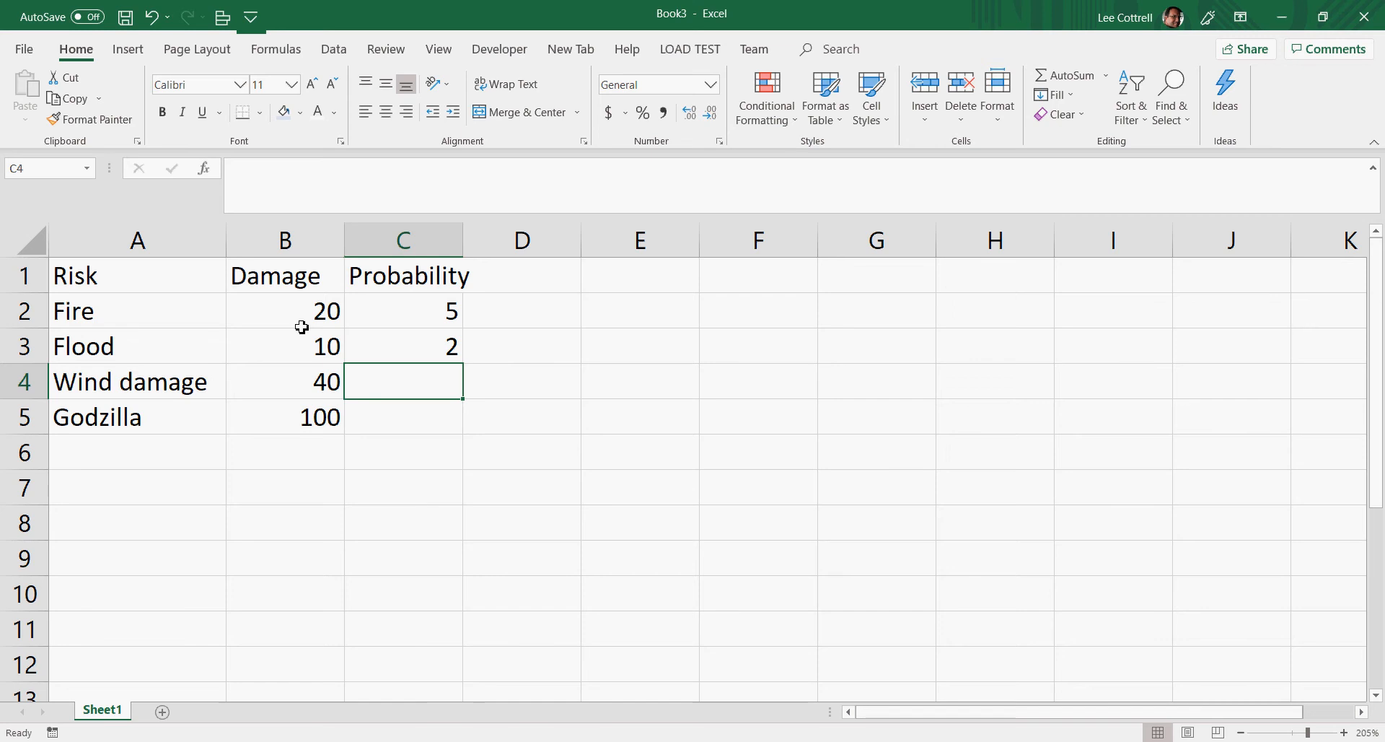
- Enter probability values of 7 for Wind damage and 1 for Godzilla in cells C4 and C5
text(7)
key(Return)
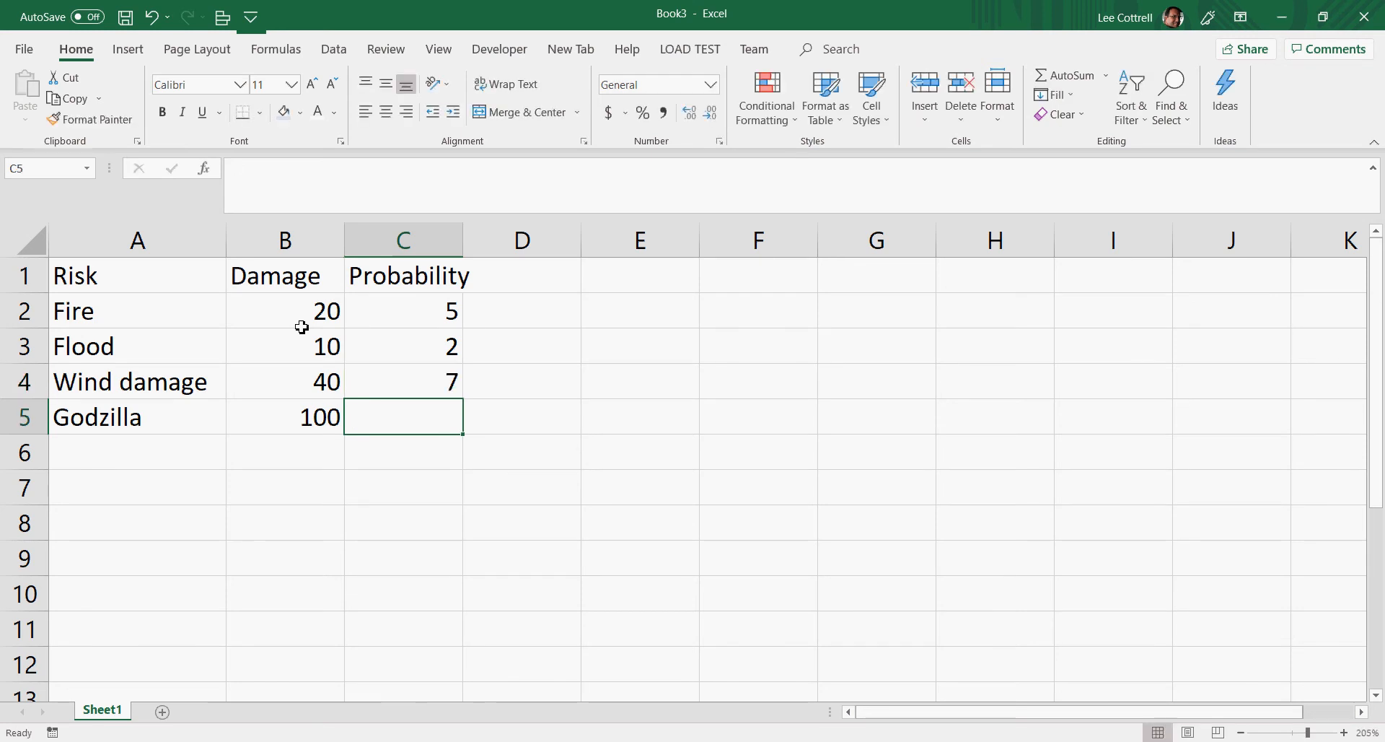
text(1)
key(Return)
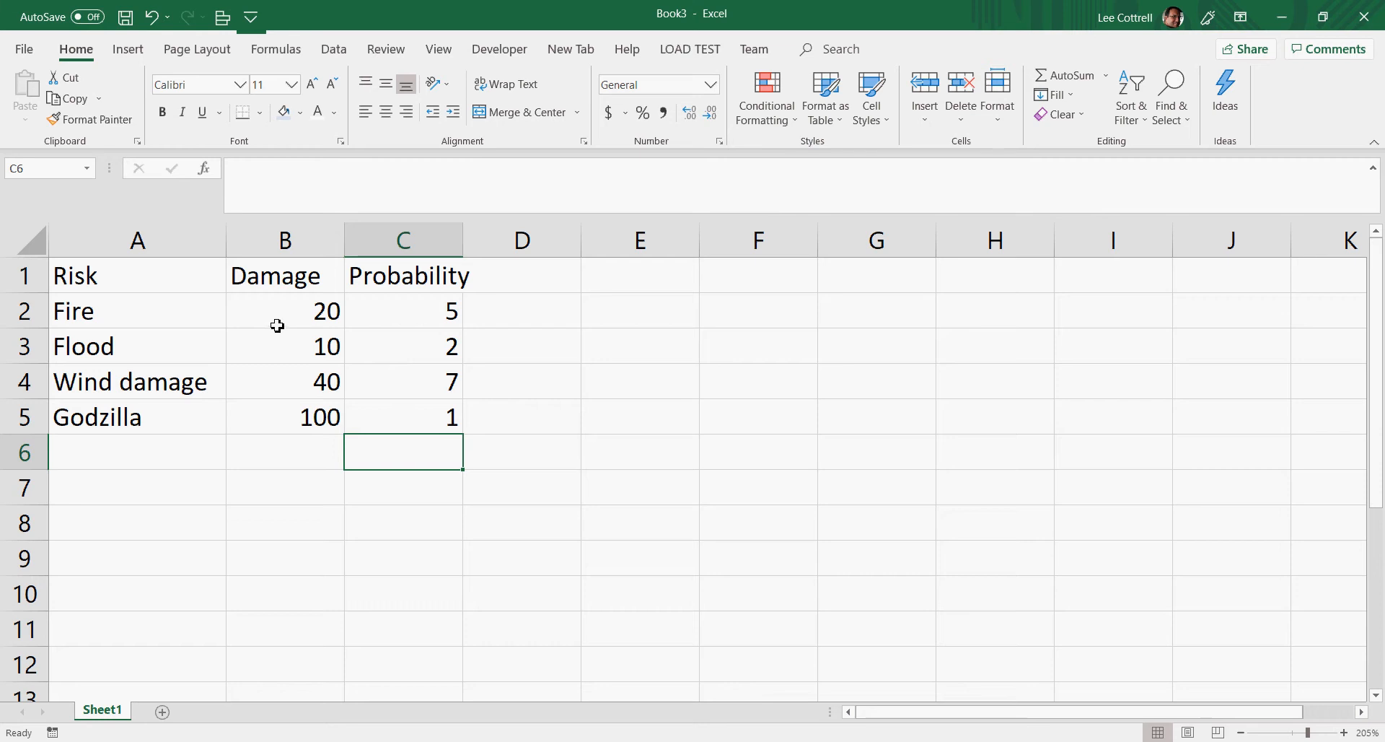
- Insert a Scatter chart from the Damage and Probability data in B1:C5 and move it beside the table, clear of the data
drag(281, 275, 438, 416)
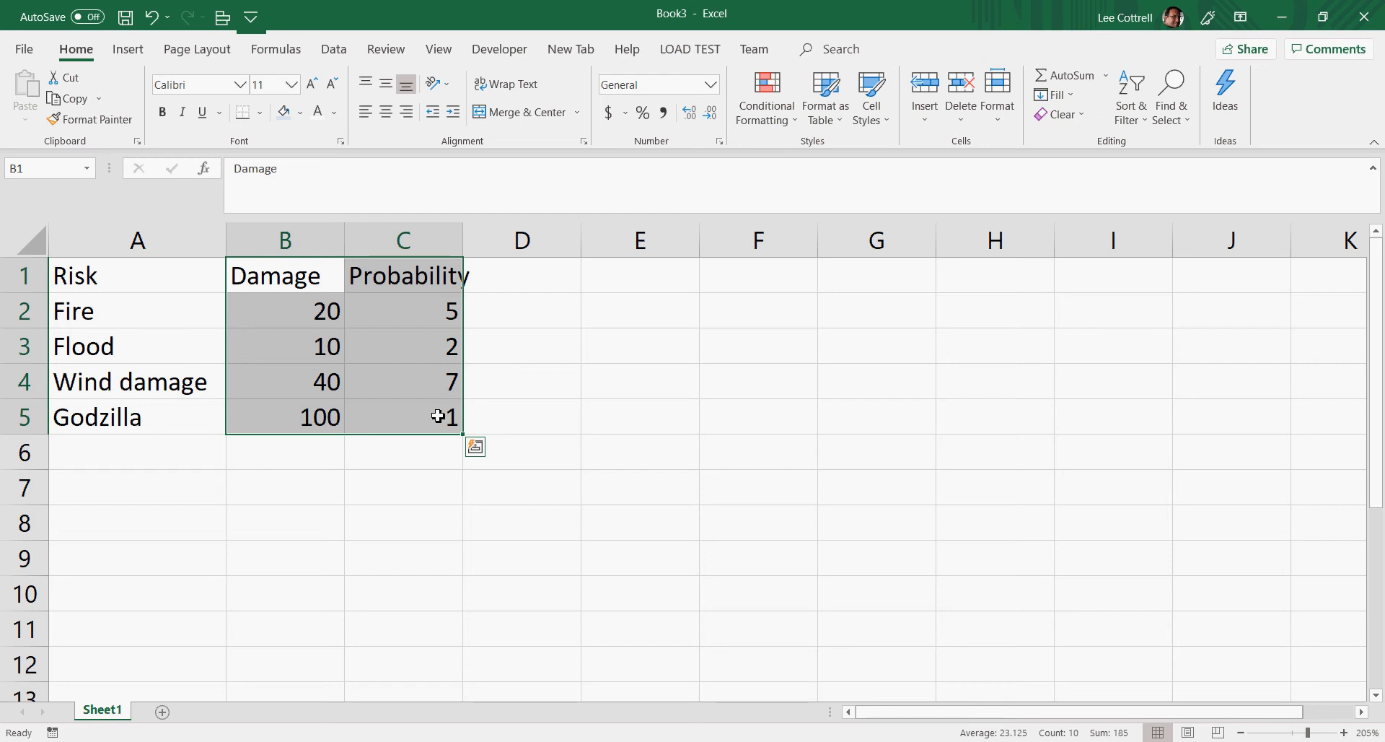
click(121, 57)
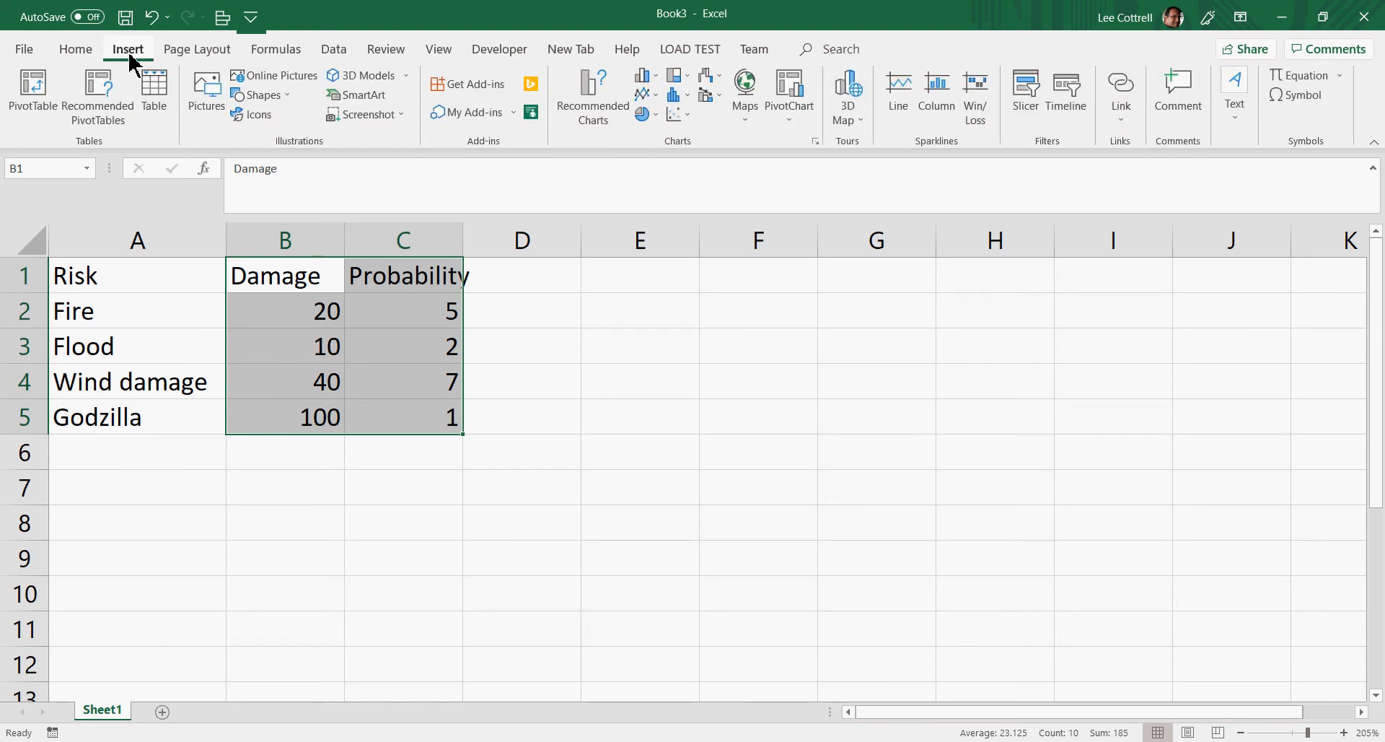
click(678, 114)
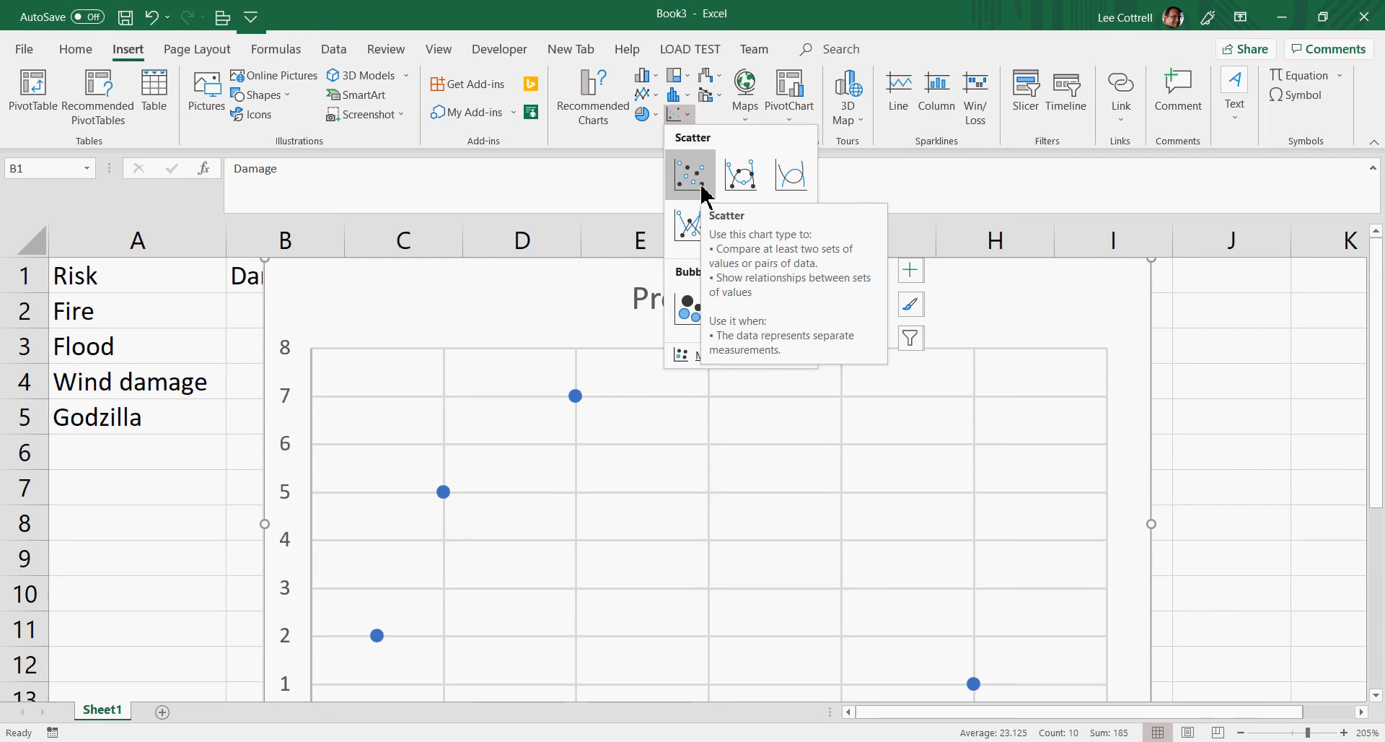
click(702, 187)
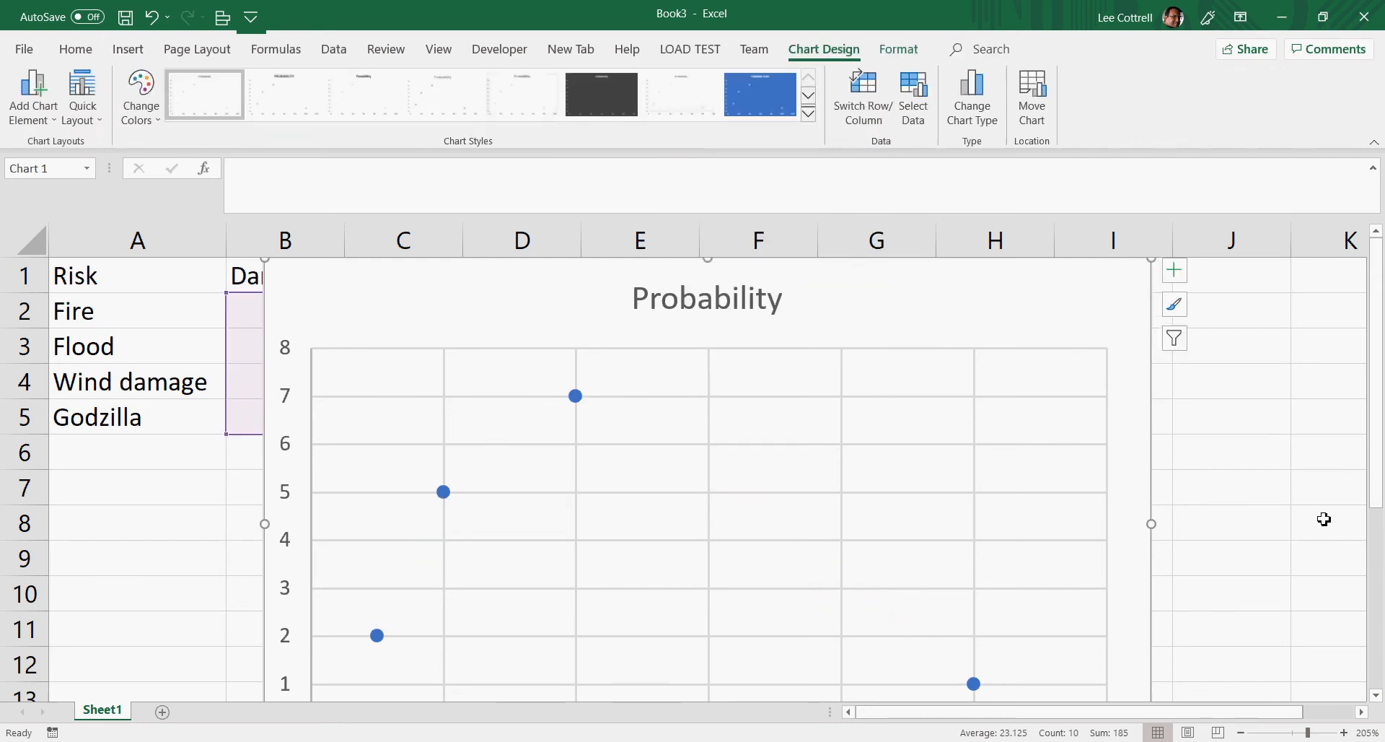
ctrl+scroll(1324, 519, down, 4)
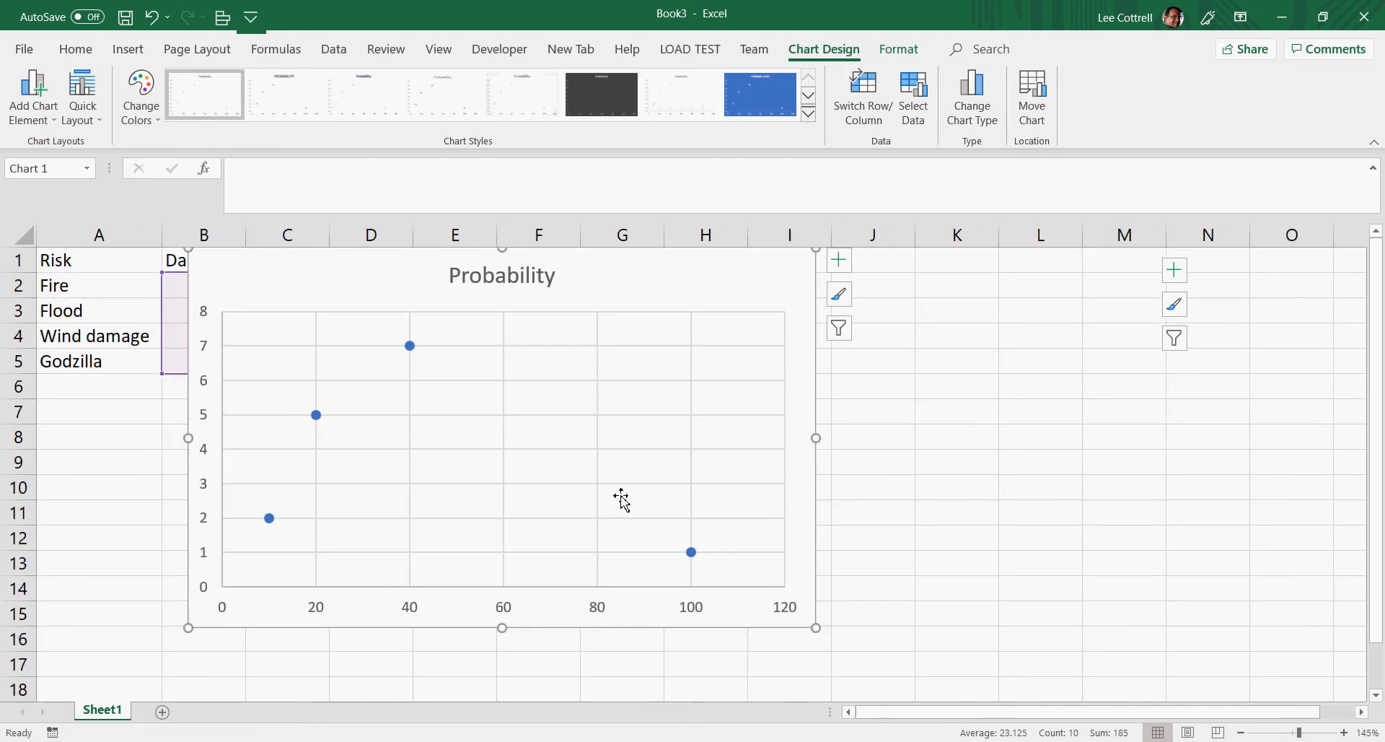
drag(569, 285, 825, 295)
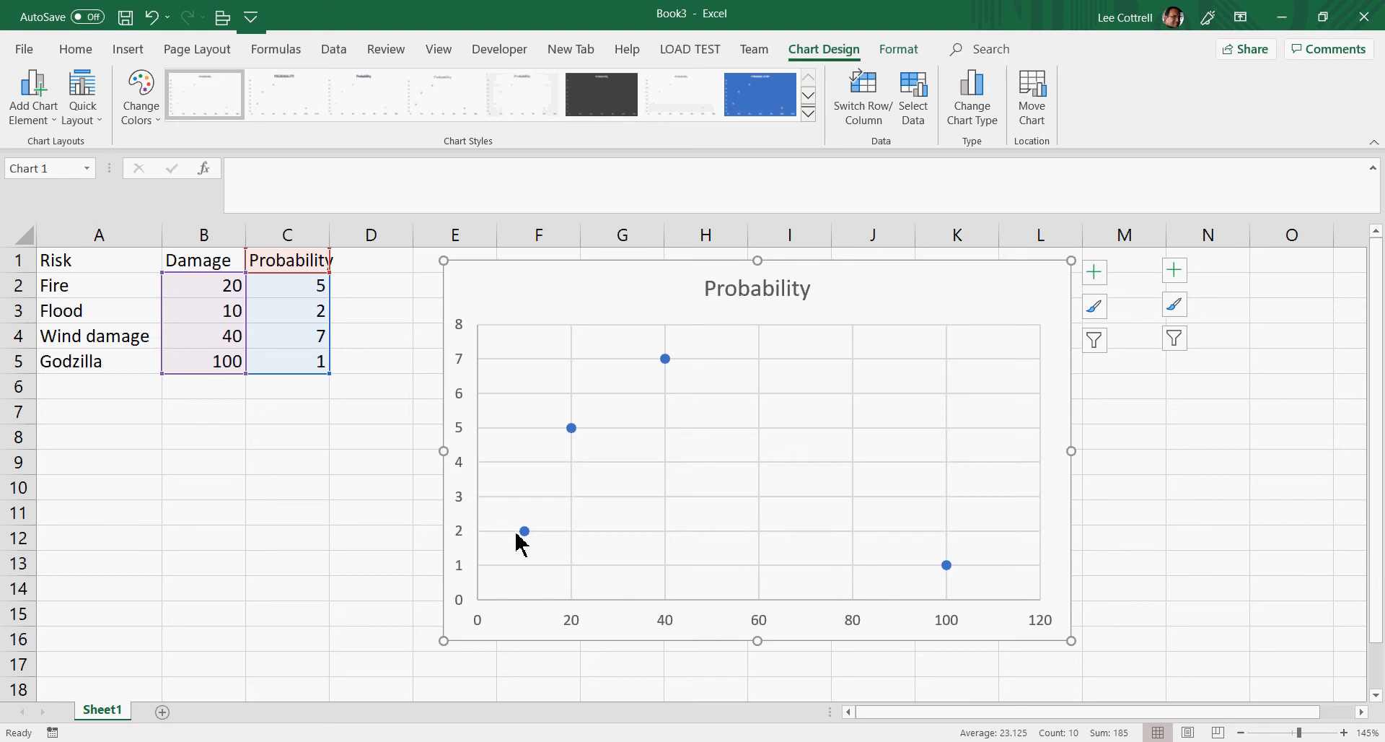
- Add data labels to the points of the Probability series in the scatter chart
mouse_move(524, 534)
click(525, 533)
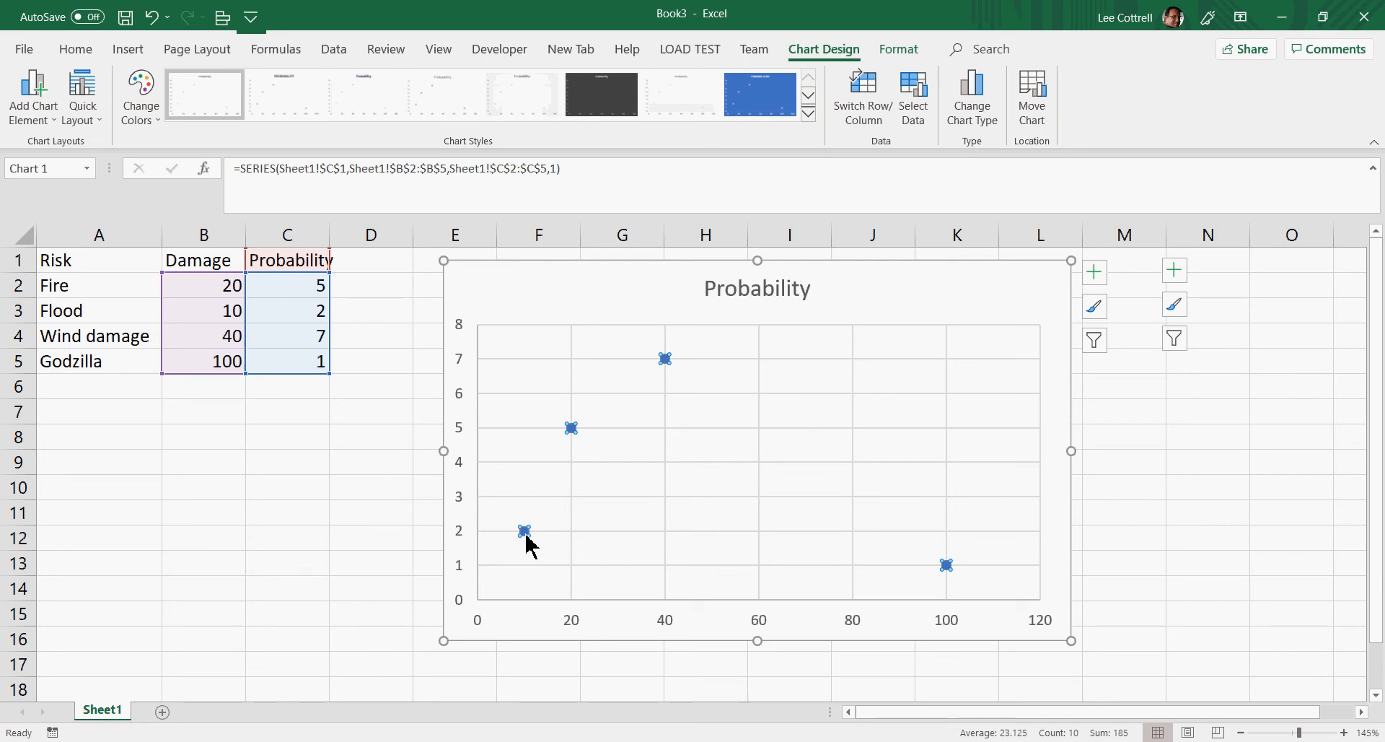
right_click(527, 536)
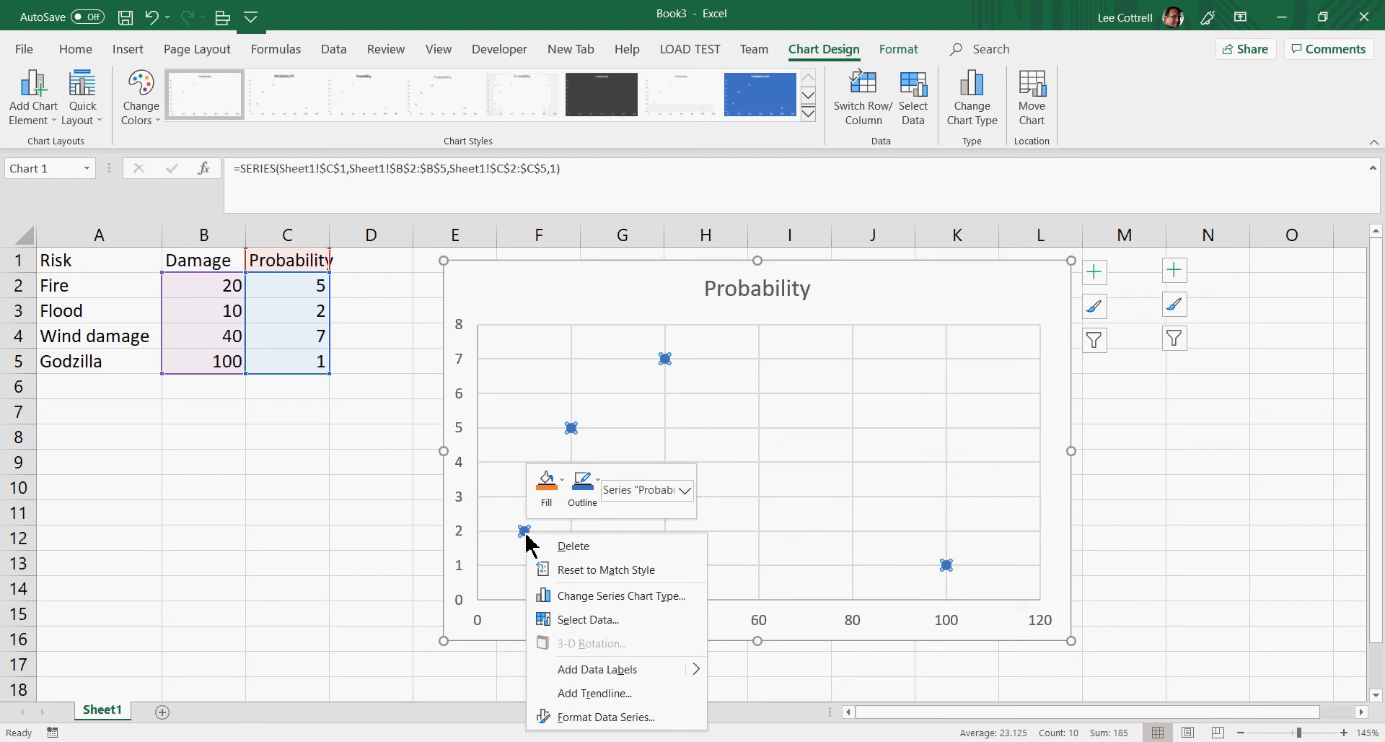
click(606, 668)
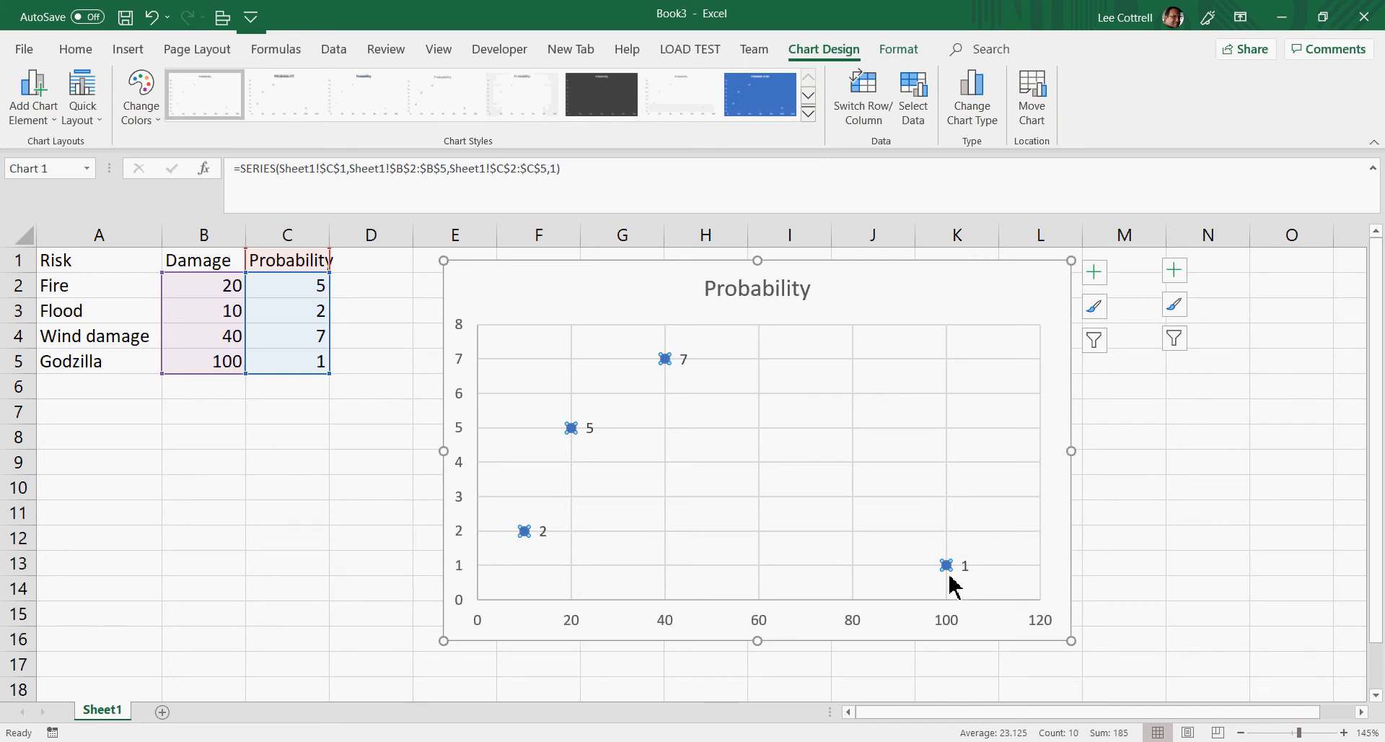
- Make the data labels show the risk names from A2:A5 instead of the Y values, positioned above the points
mouse_move(947, 563)
mouse_move(665, 365)
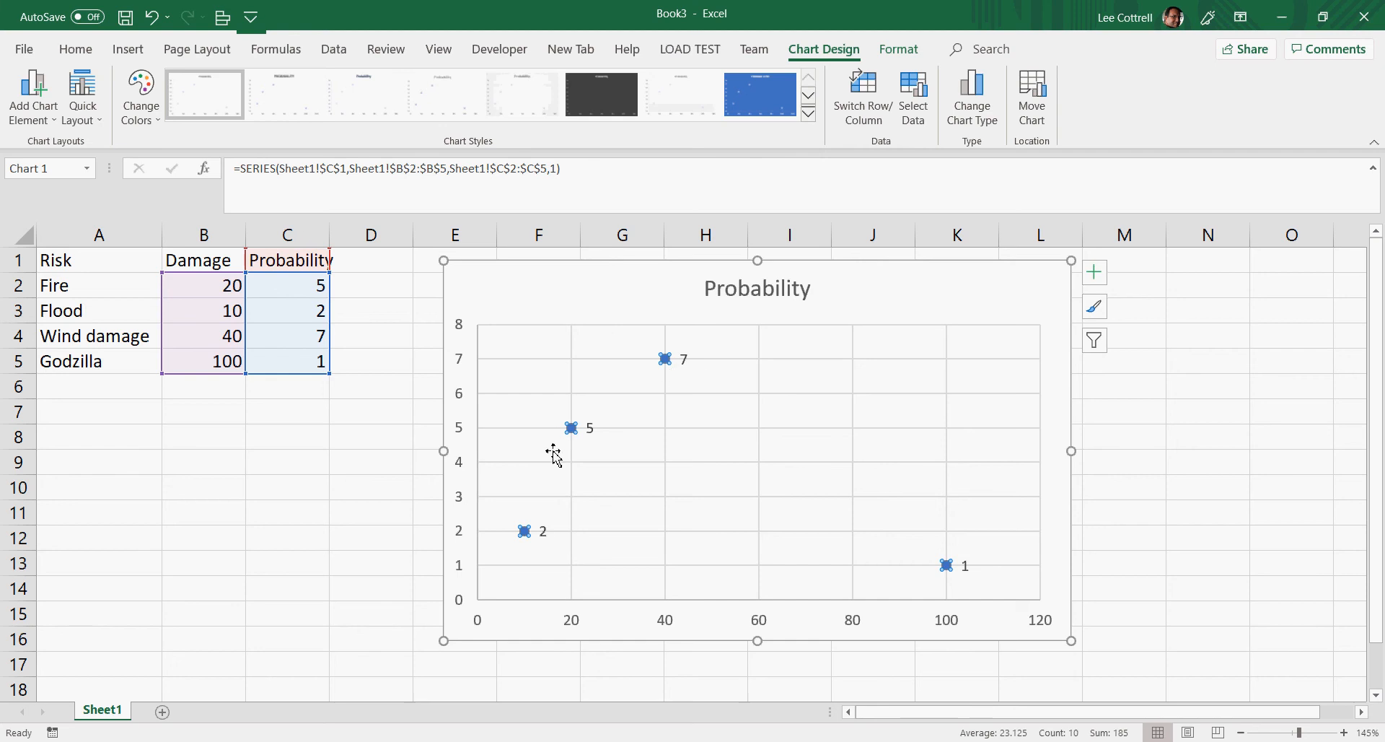
right_click(665, 360)
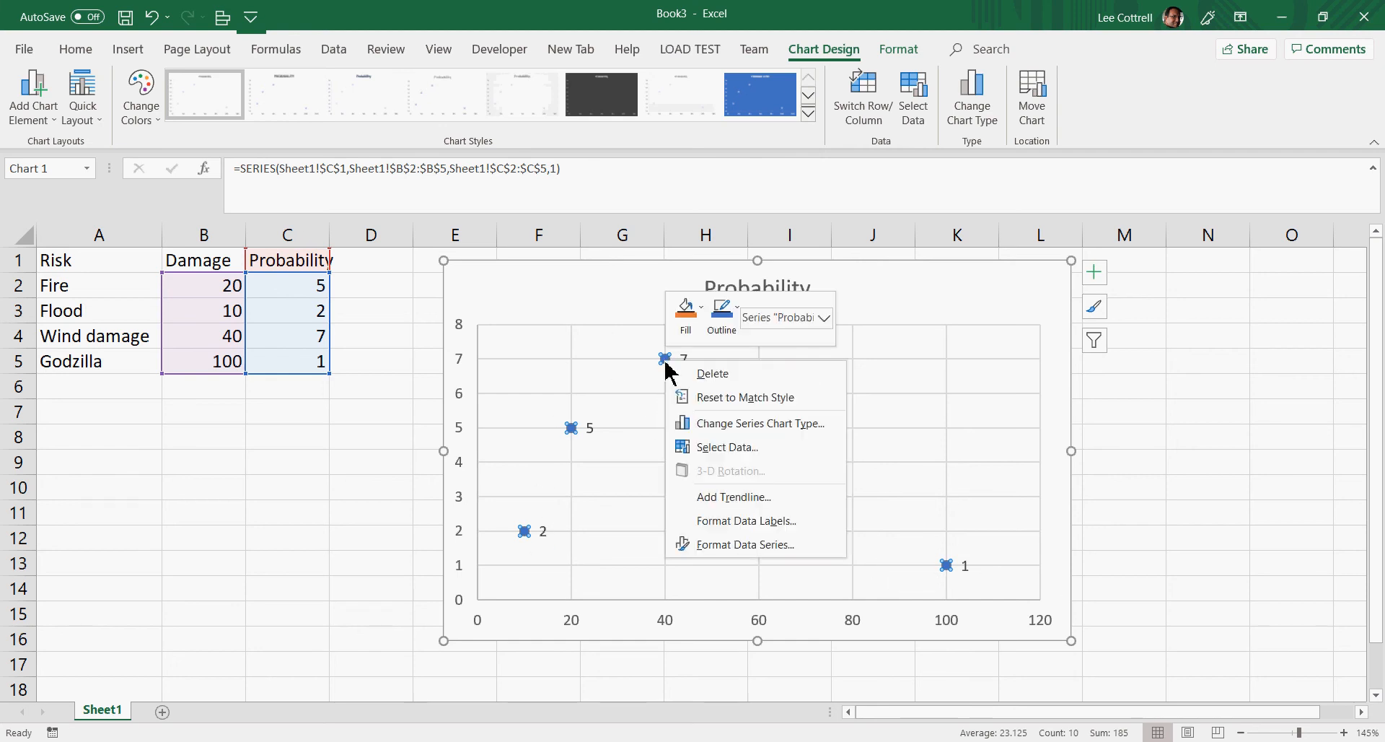
click(768, 528)
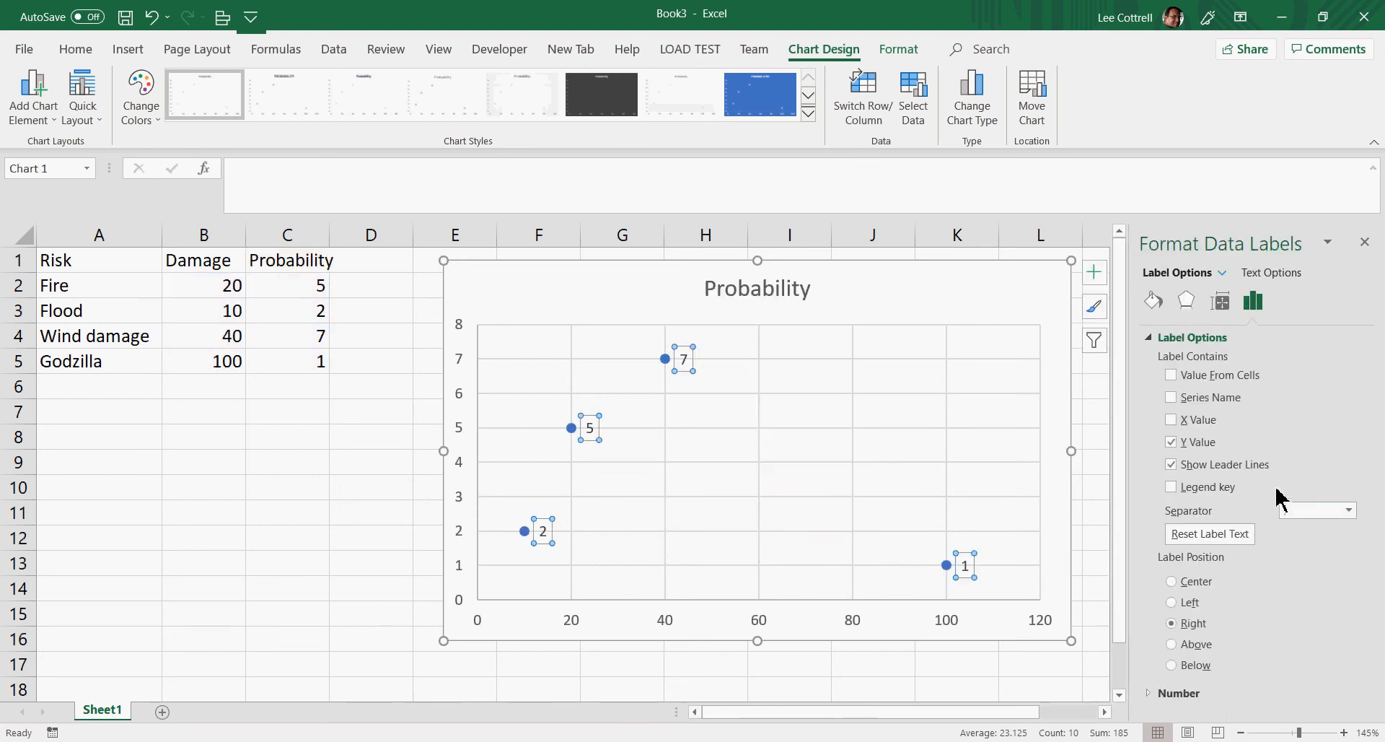
click(1170, 442)
click(1170, 375)
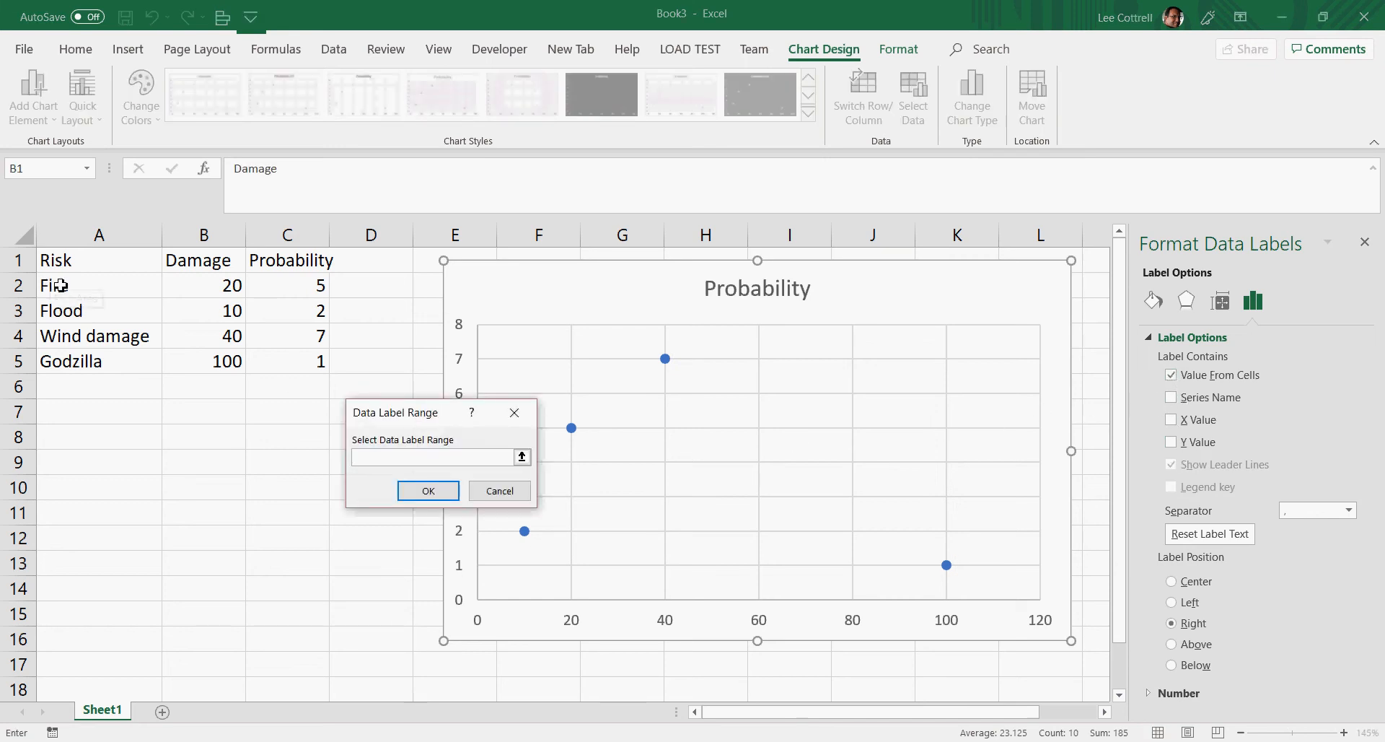
drag(82, 288, 78, 357)
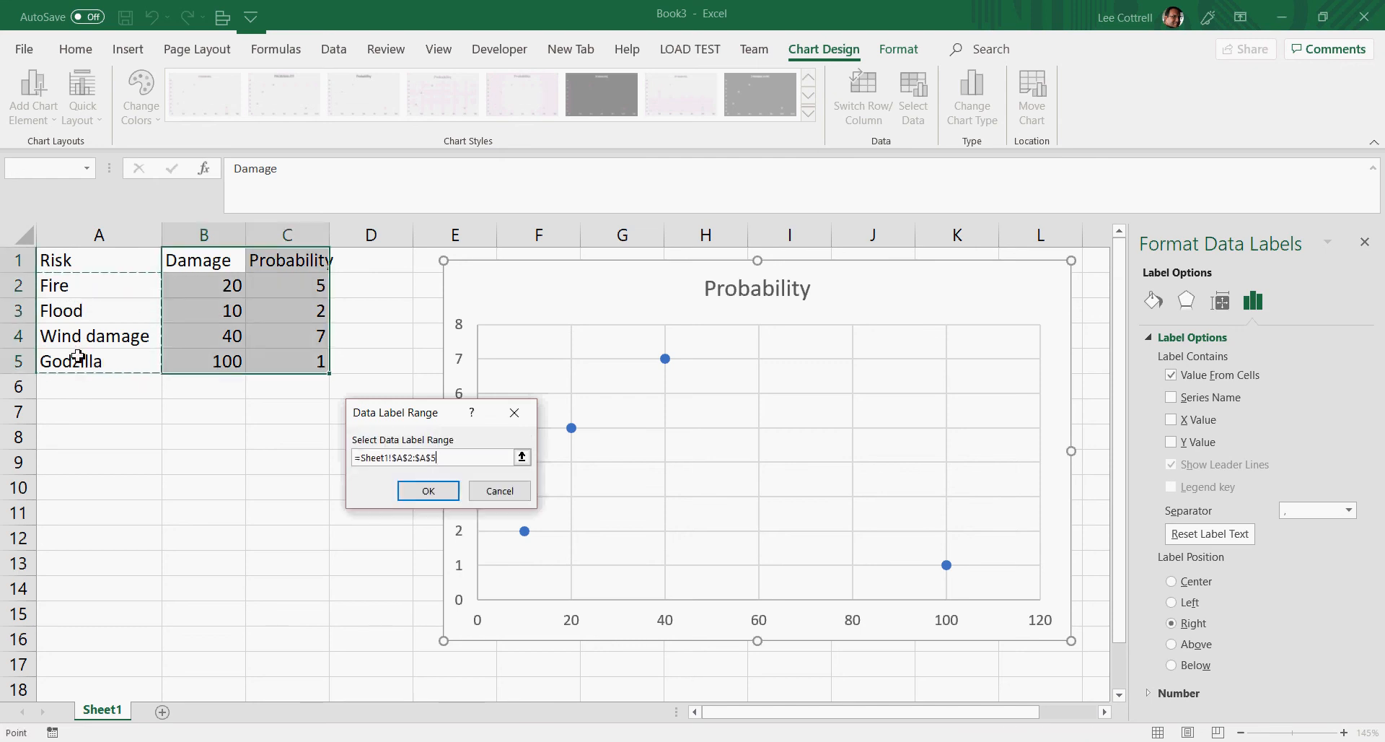
click(426, 491)
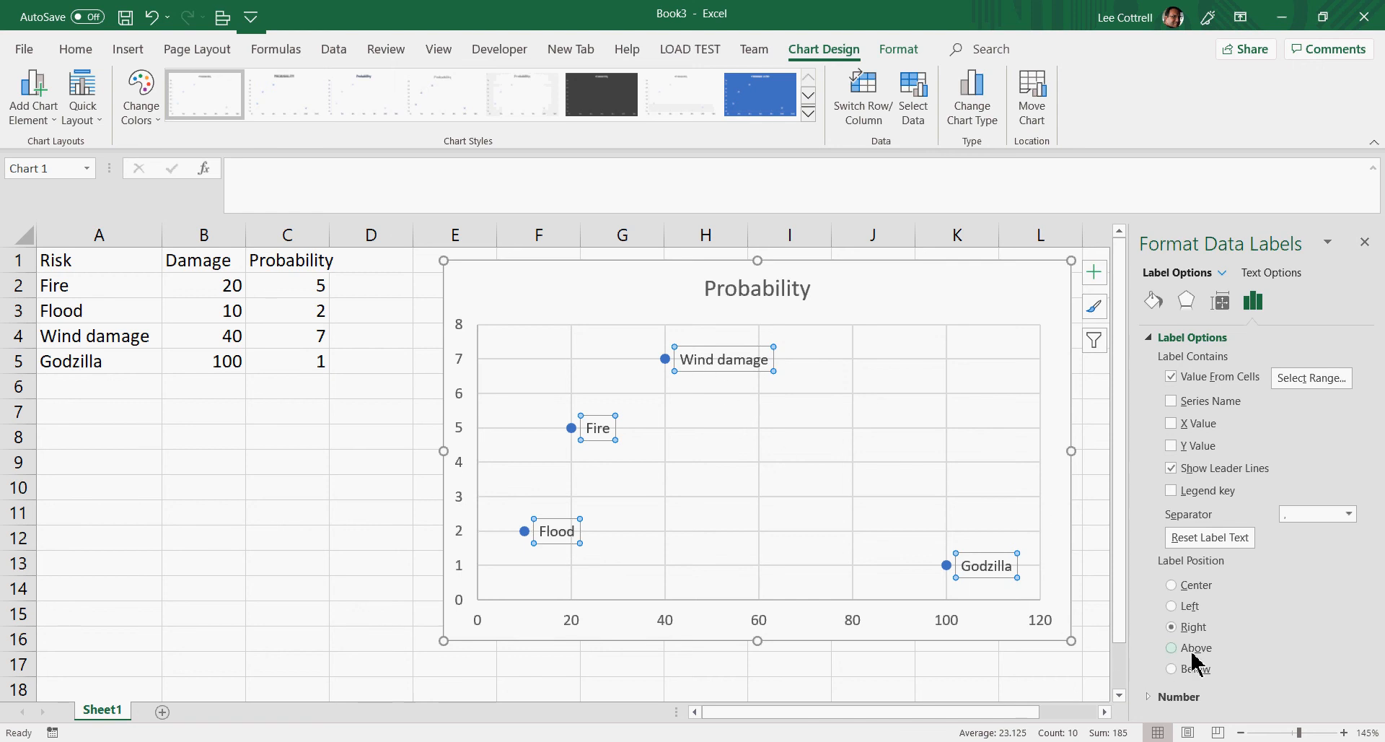
click(1182, 668)
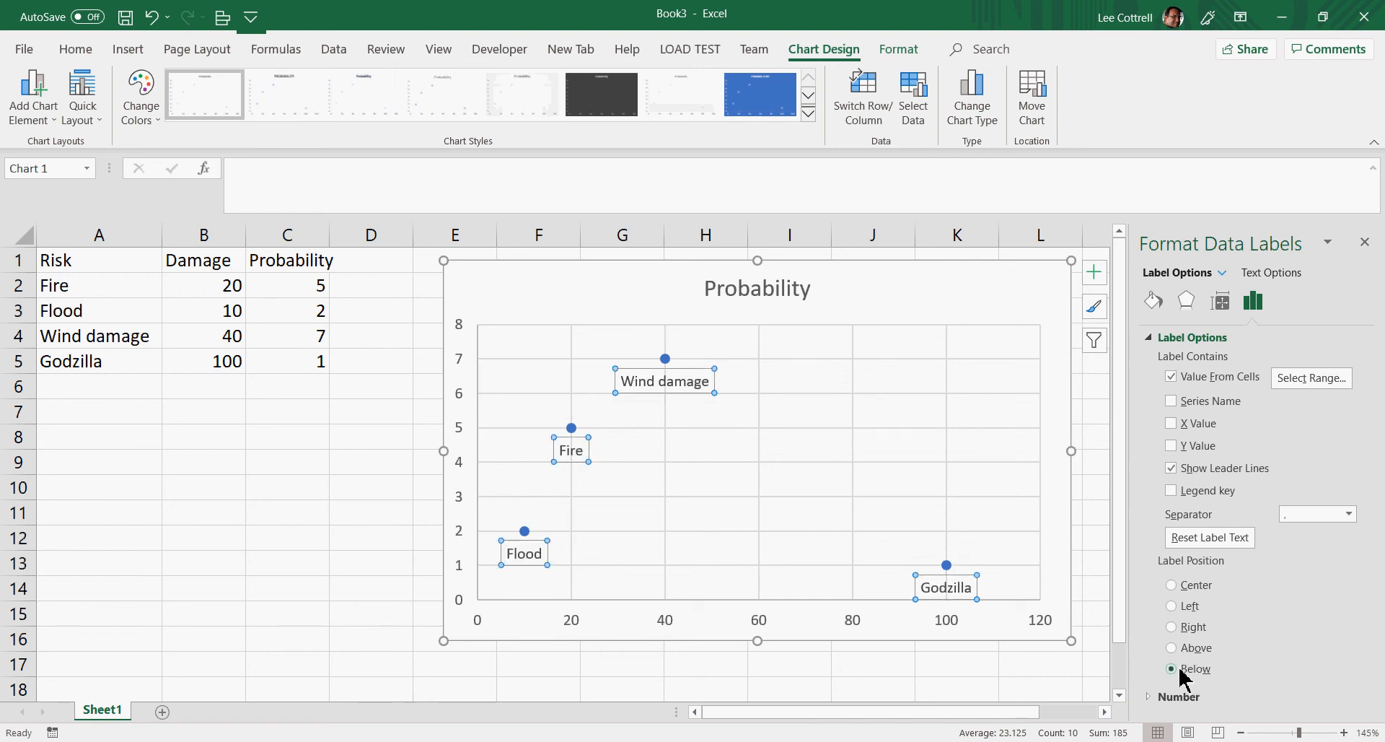
click(1173, 648)
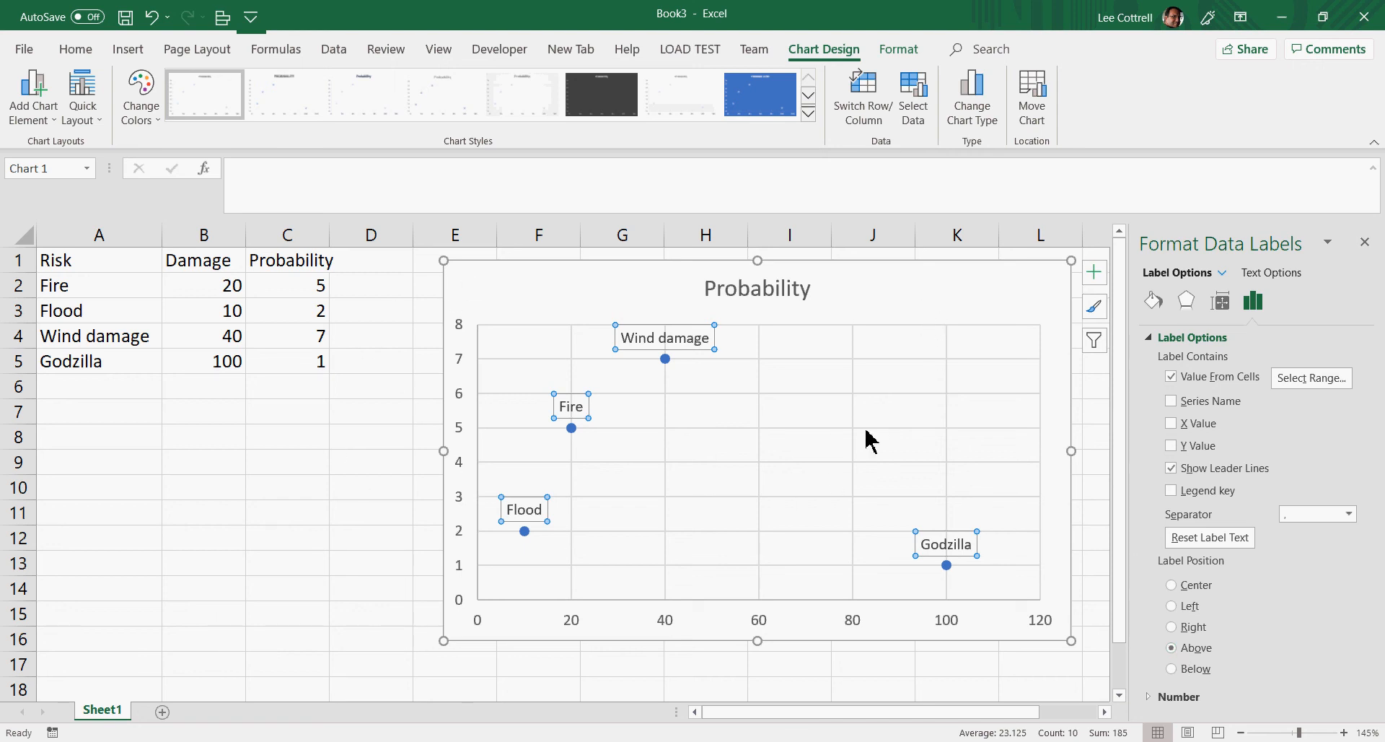
- Move the chart to a new sheet named Risk Scatter
click(910, 291)
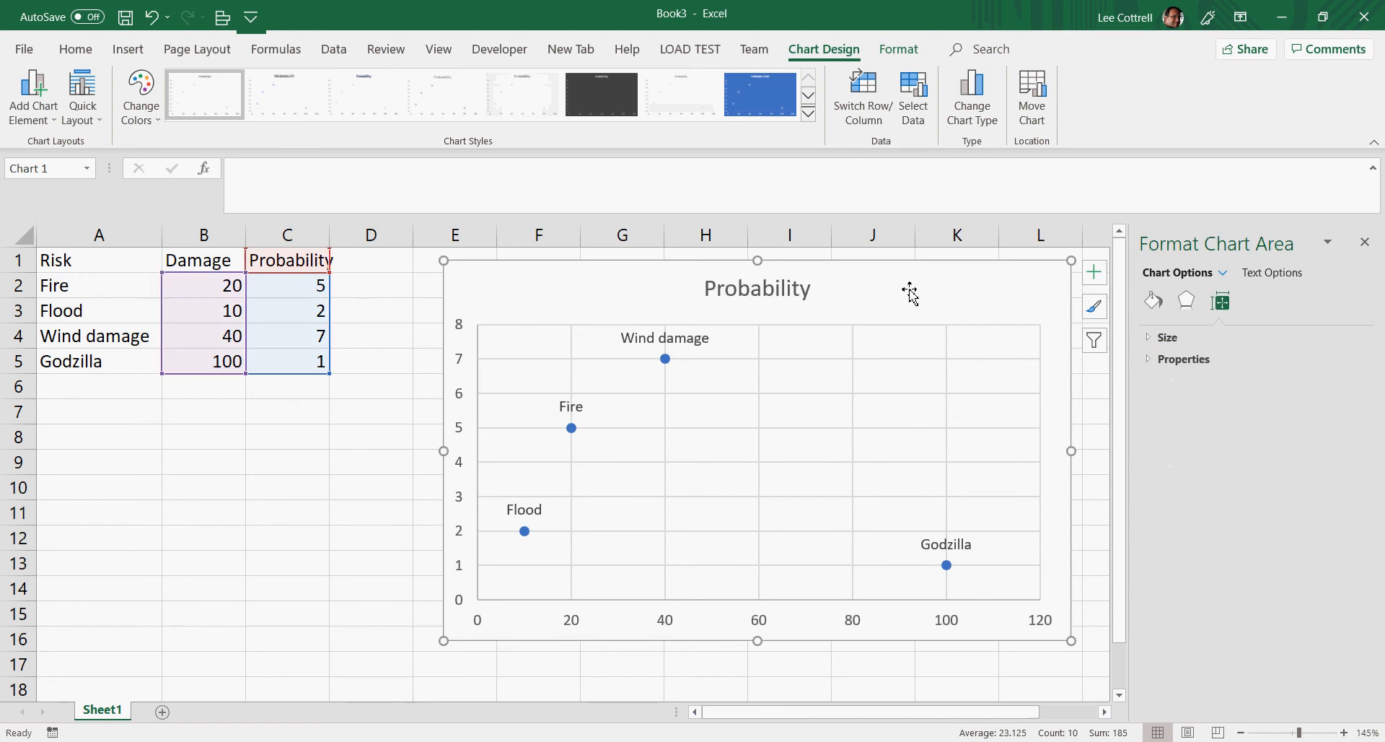
right_click(910, 291)
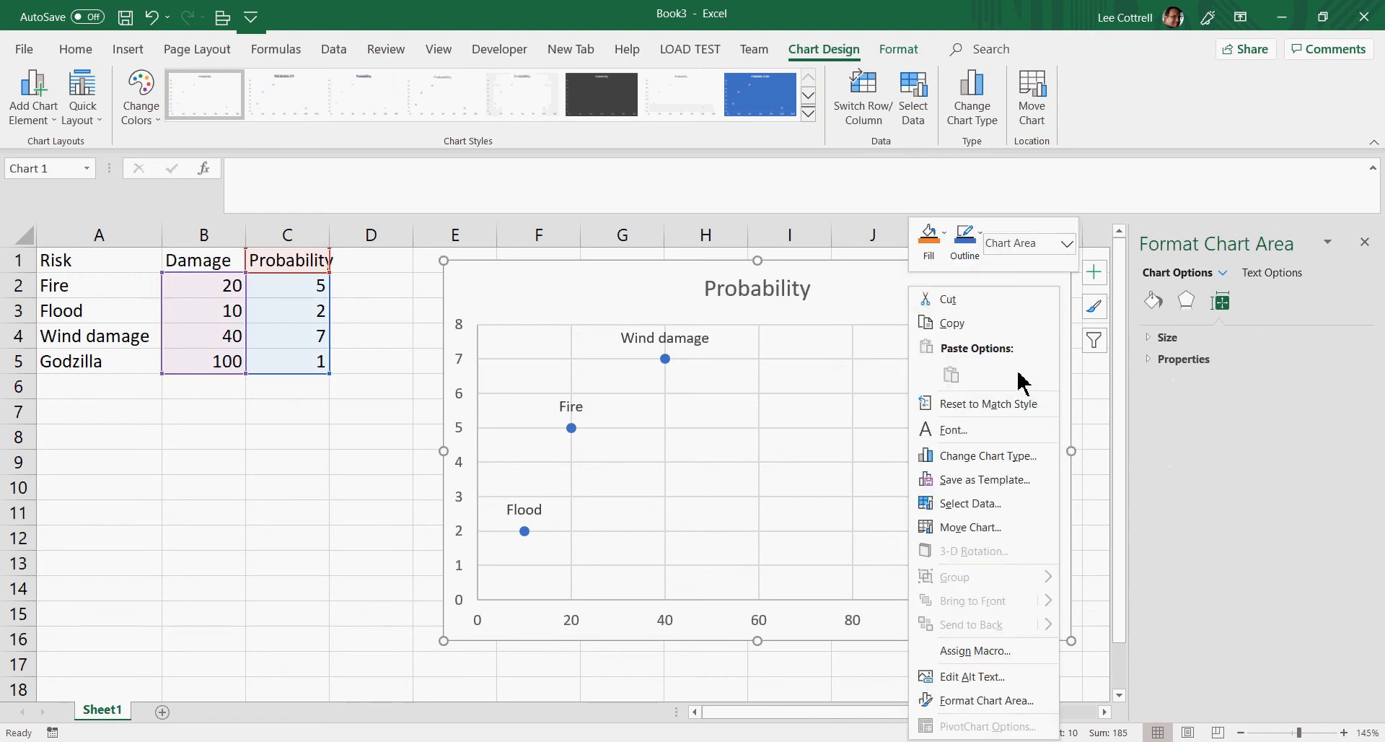
click(983, 528)
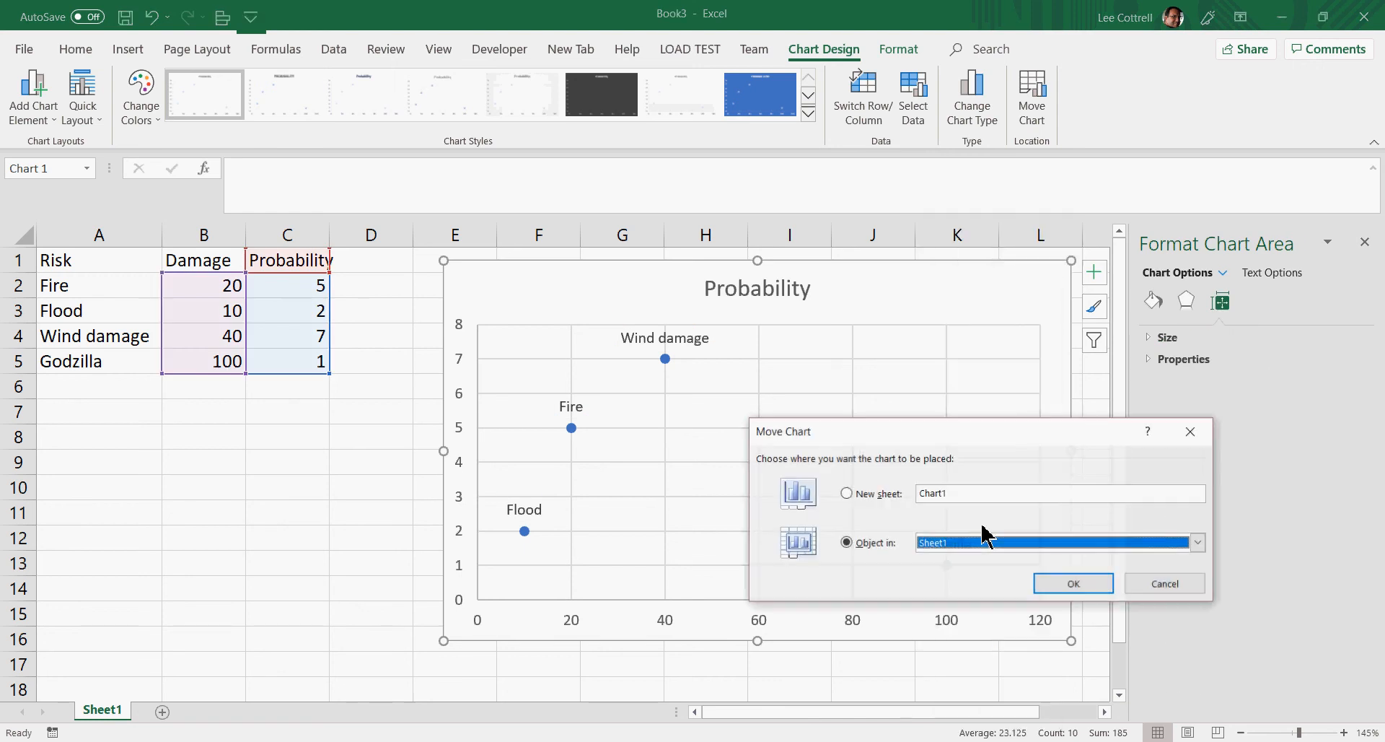
click(876, 494)
text(Ri)
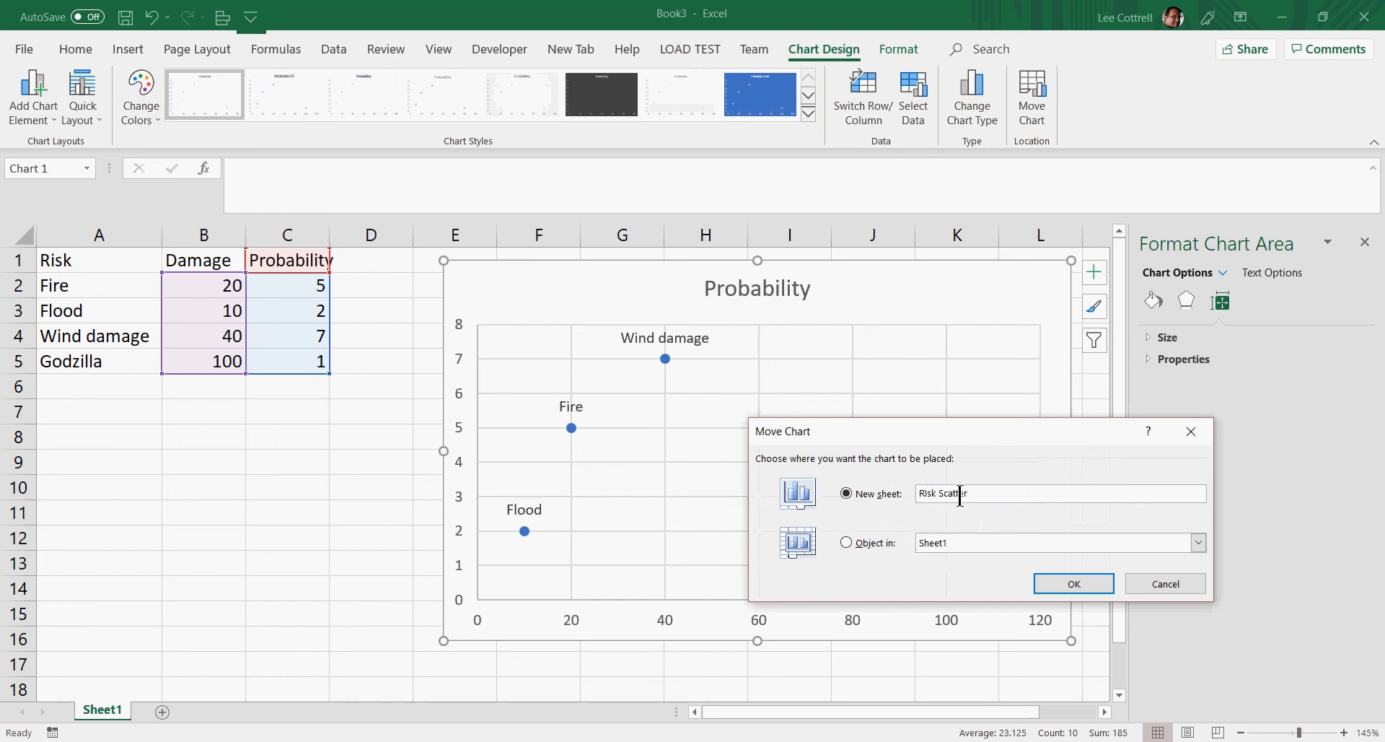
text(sk Scatter)
key(Return)
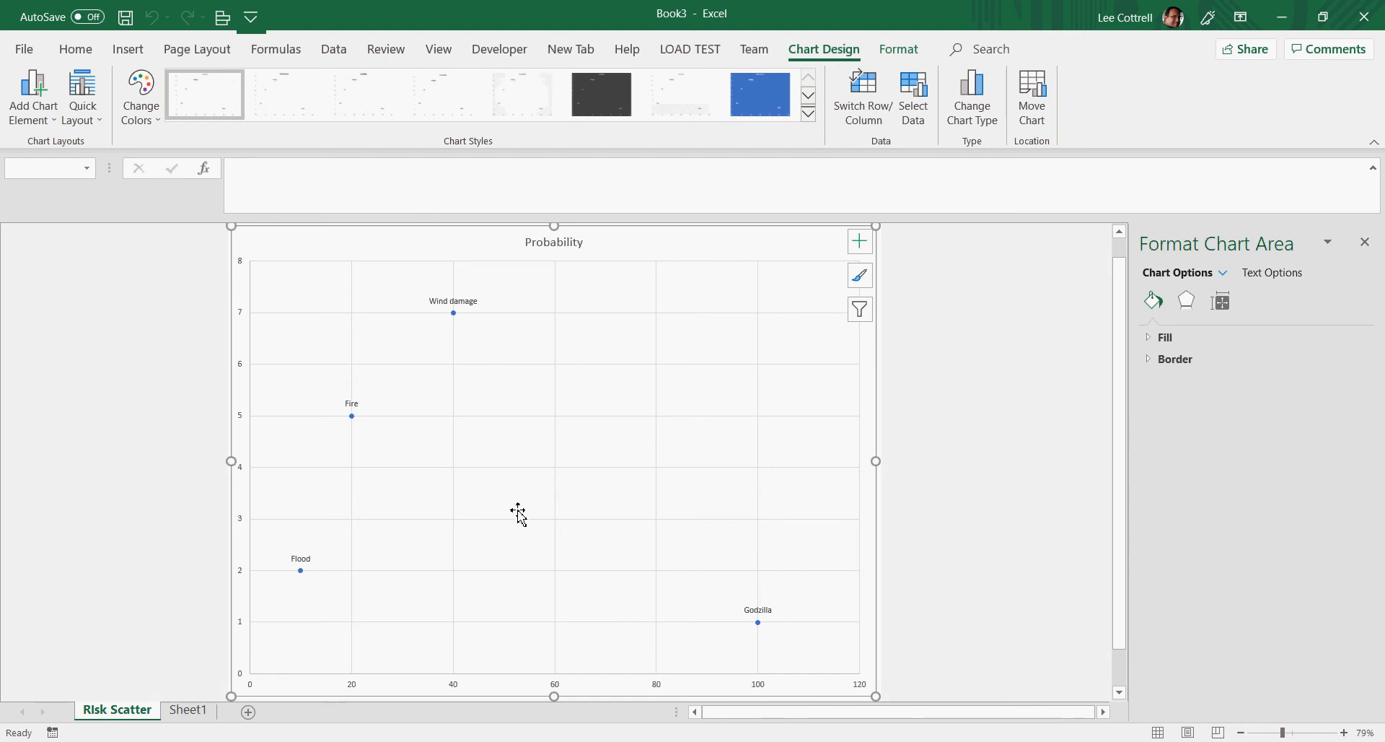
- Try a soft-edge effect of 48 pt on the Probability series markers, and undo it
click(301, 572)
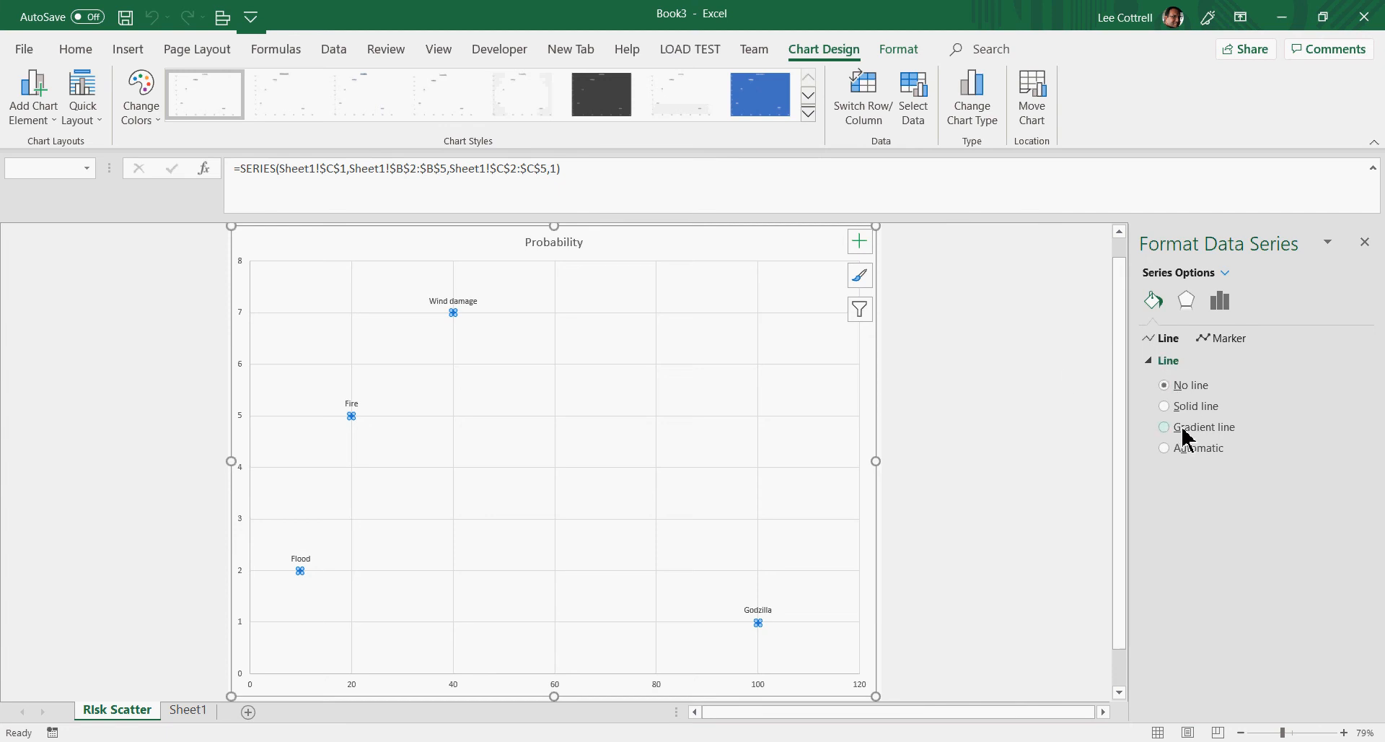
click(1219, 303)
click(1156, 302)
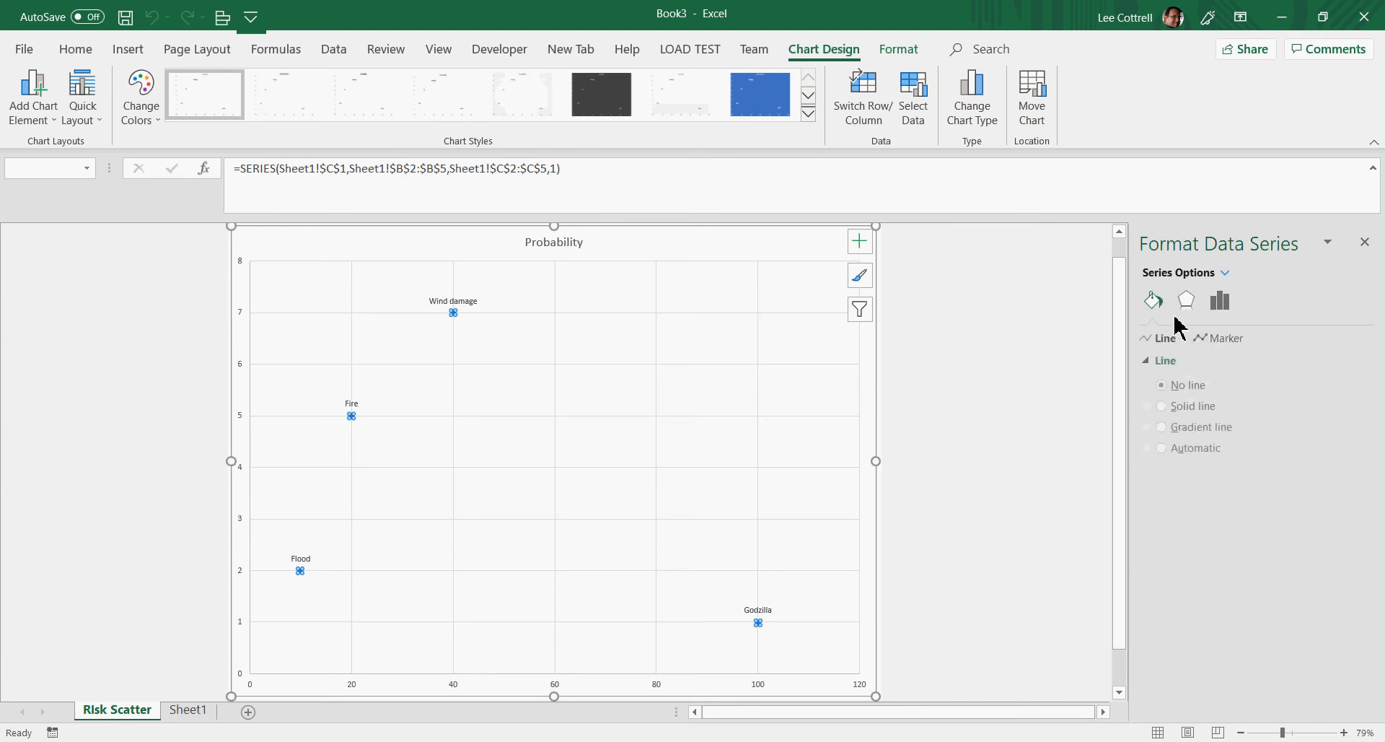
click(1187, 301)
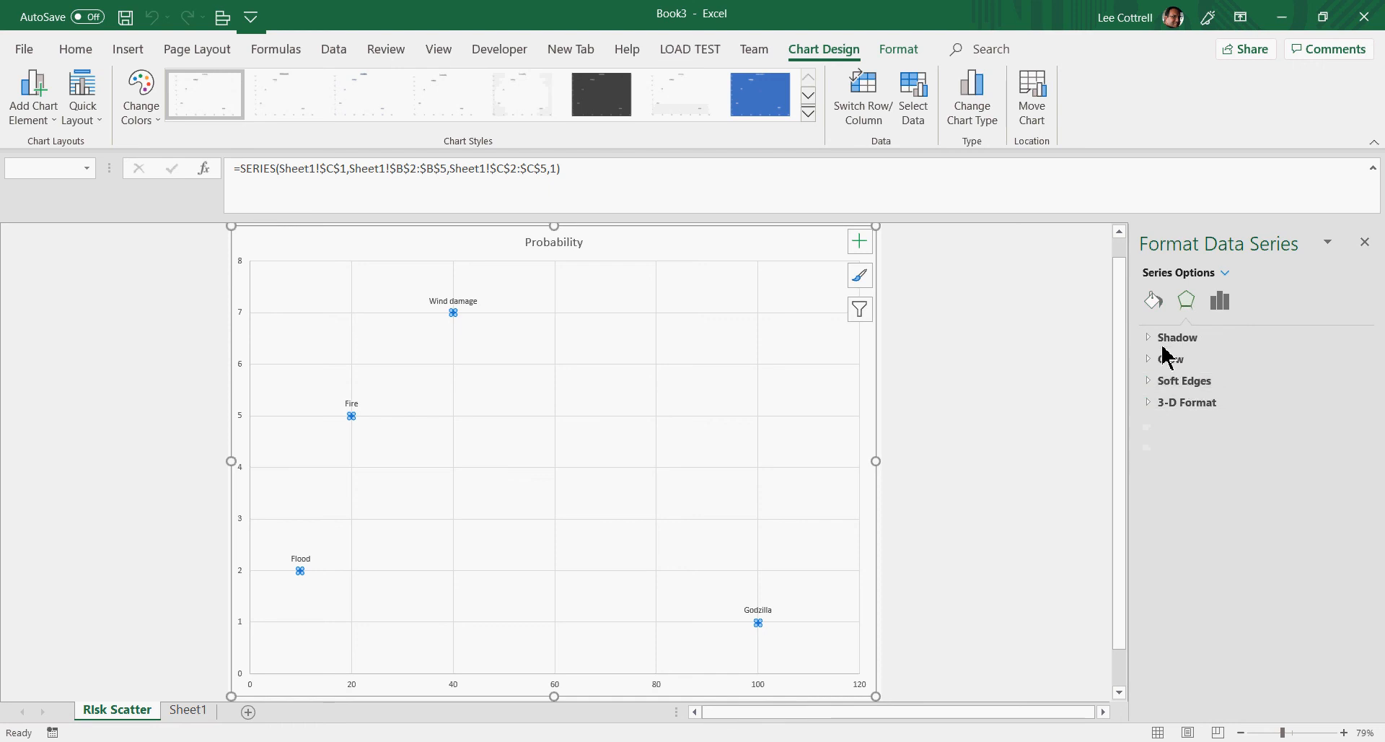
click(1152, 402)
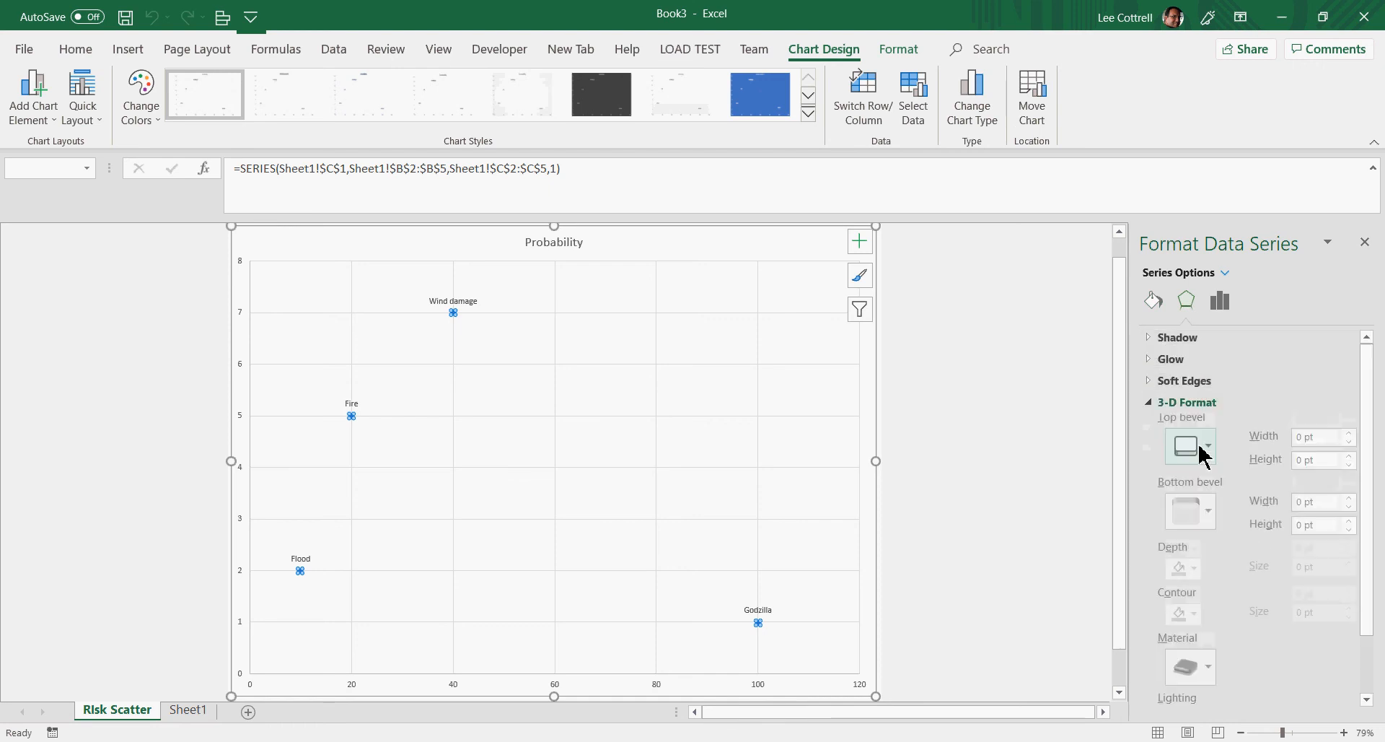
click(1153, 381)
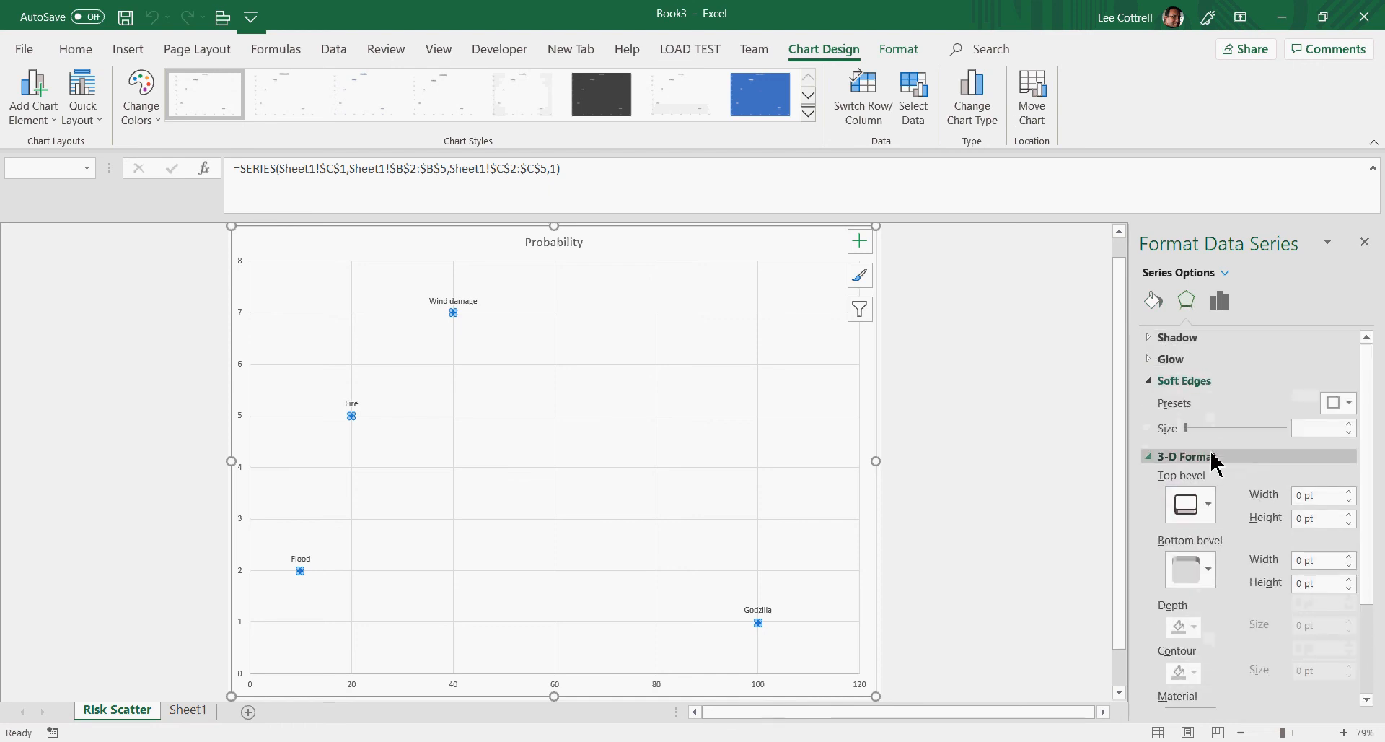
drag(1185, 428, 1232, 429)
click(703, 468)
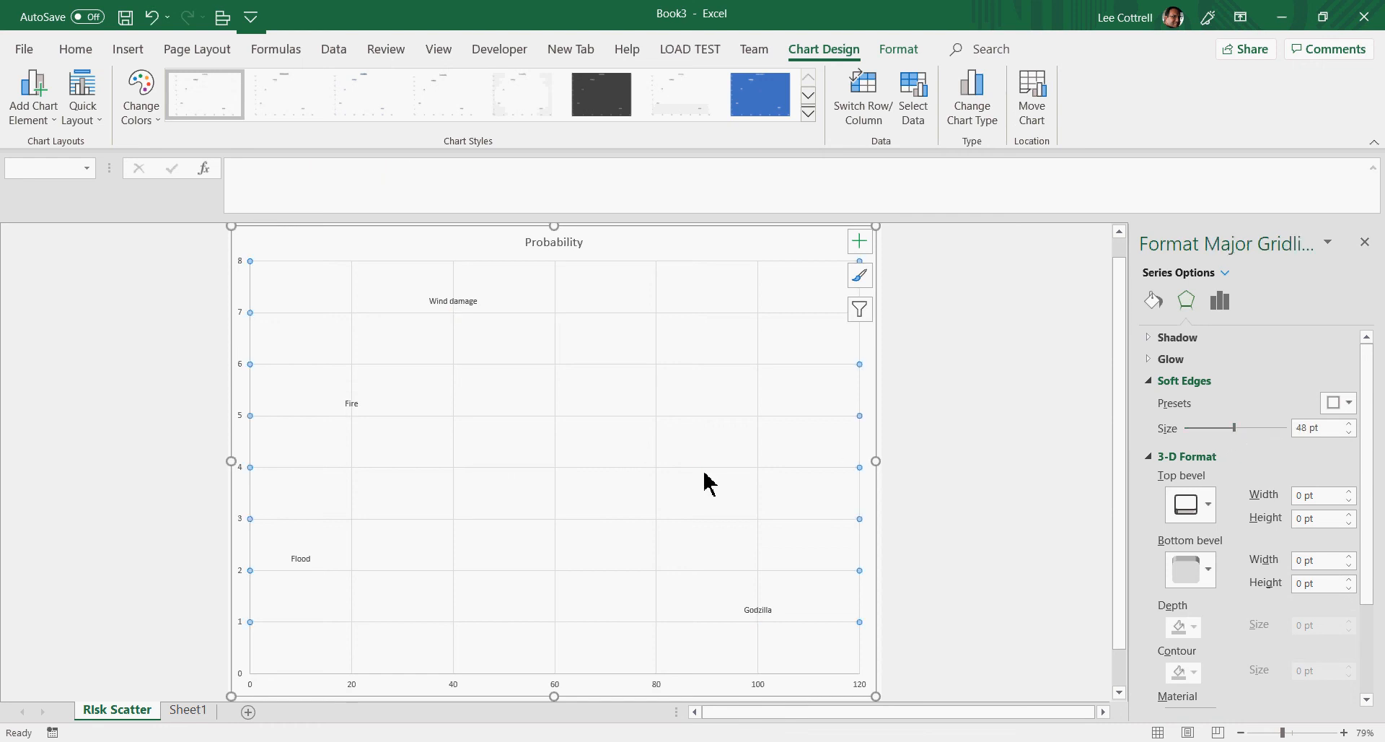
key(ctrl+z)
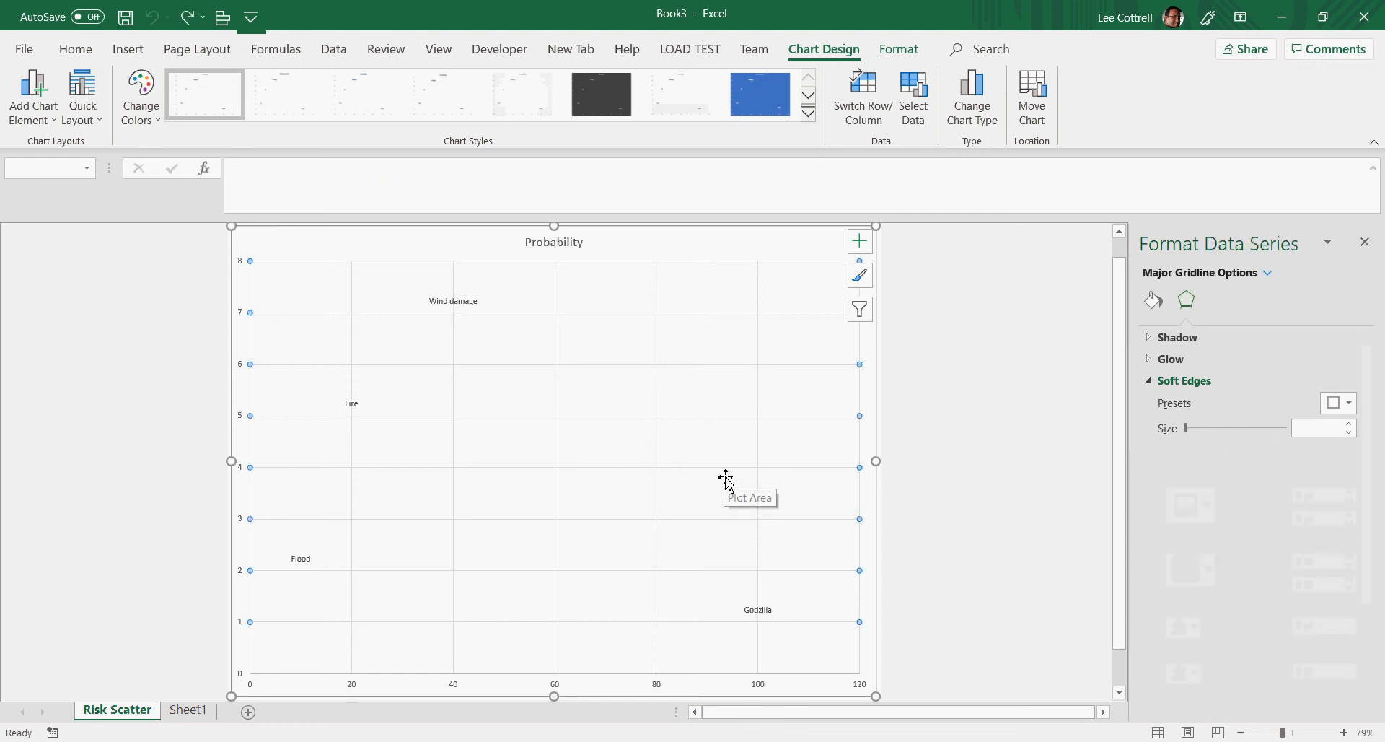
click(937, 486)
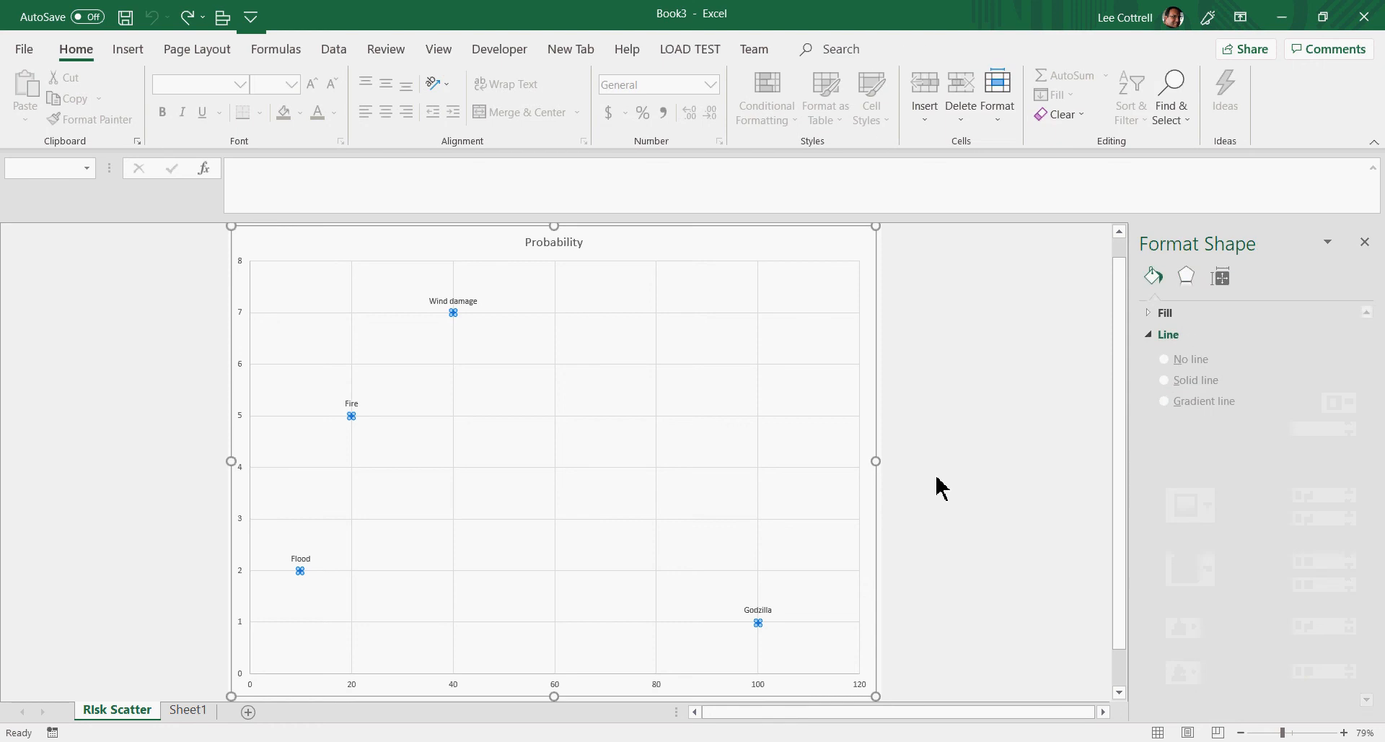